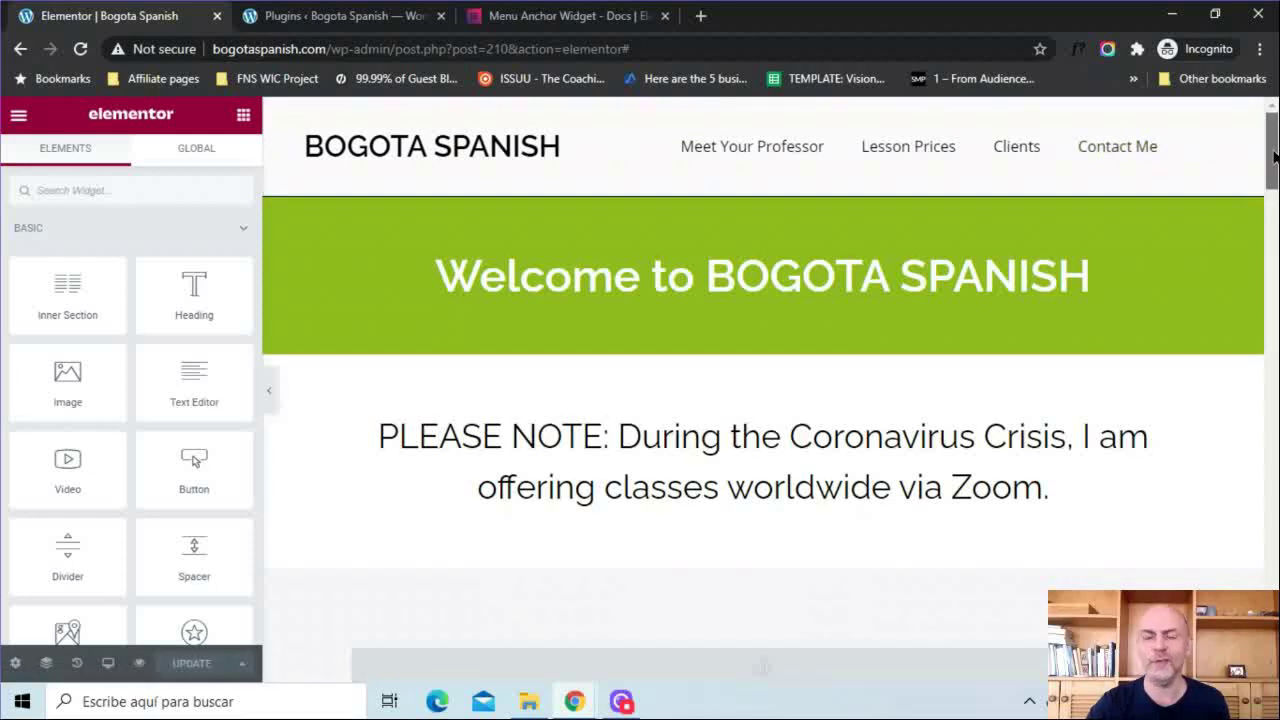
# Look through the Bogota Spanish one-page site from its welcome banner down to the copyright footer
pyautogui.moveTo(1274, 155)
pyautogui.mouseDown()
pyautogui.moveTo(1272, 583)
pyautogui.moveTo(1272, 150)
pyautogui.mouseUp()
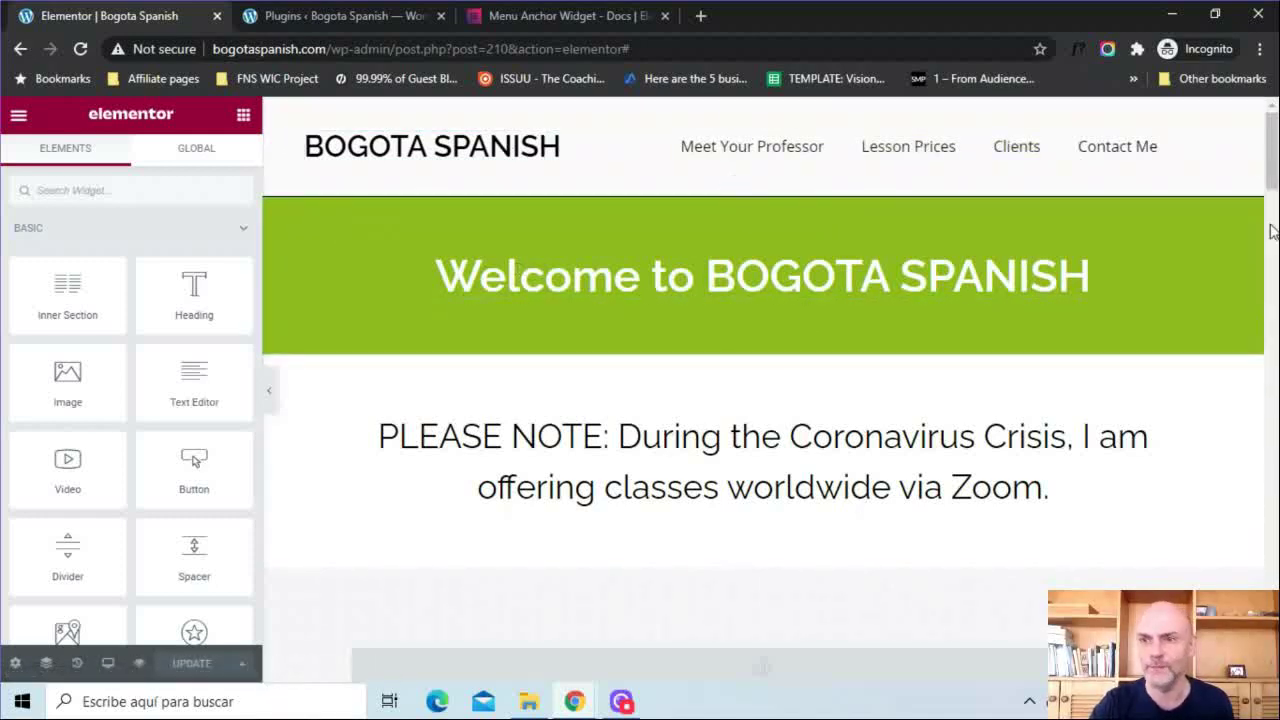
pyautogui.moveTo(1272, 155); pyautogui.dragTo(1273, 586)
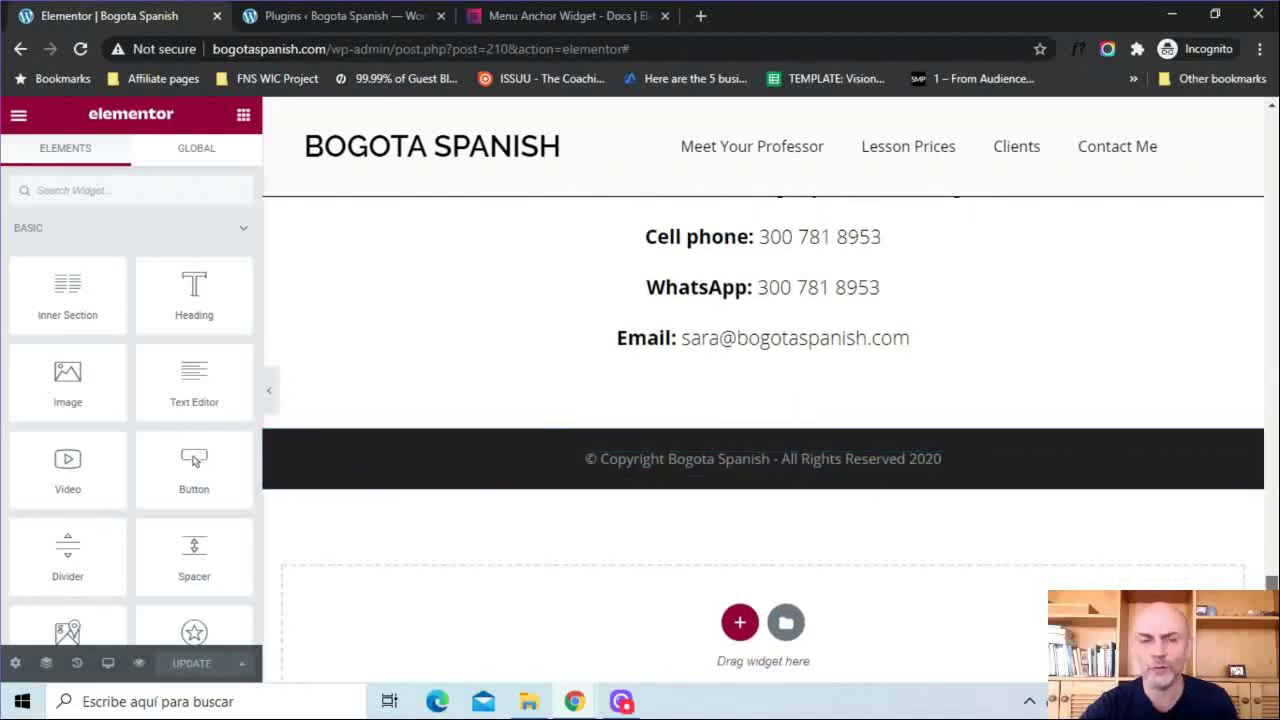
pyautogui.press('Home')
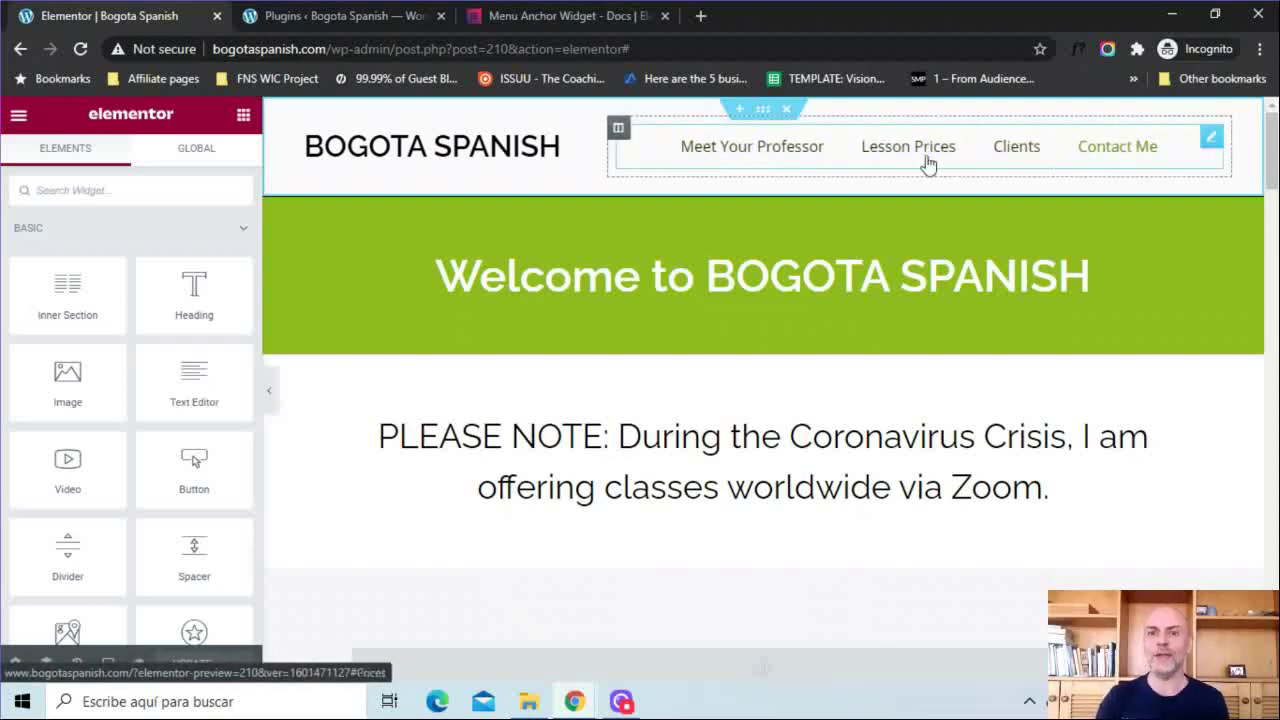
# Test the header menu links Meet Your Professor, Lesson Prices, Clients and Contact Me to see which page section each reaches
pyautogui.click(800, 157)
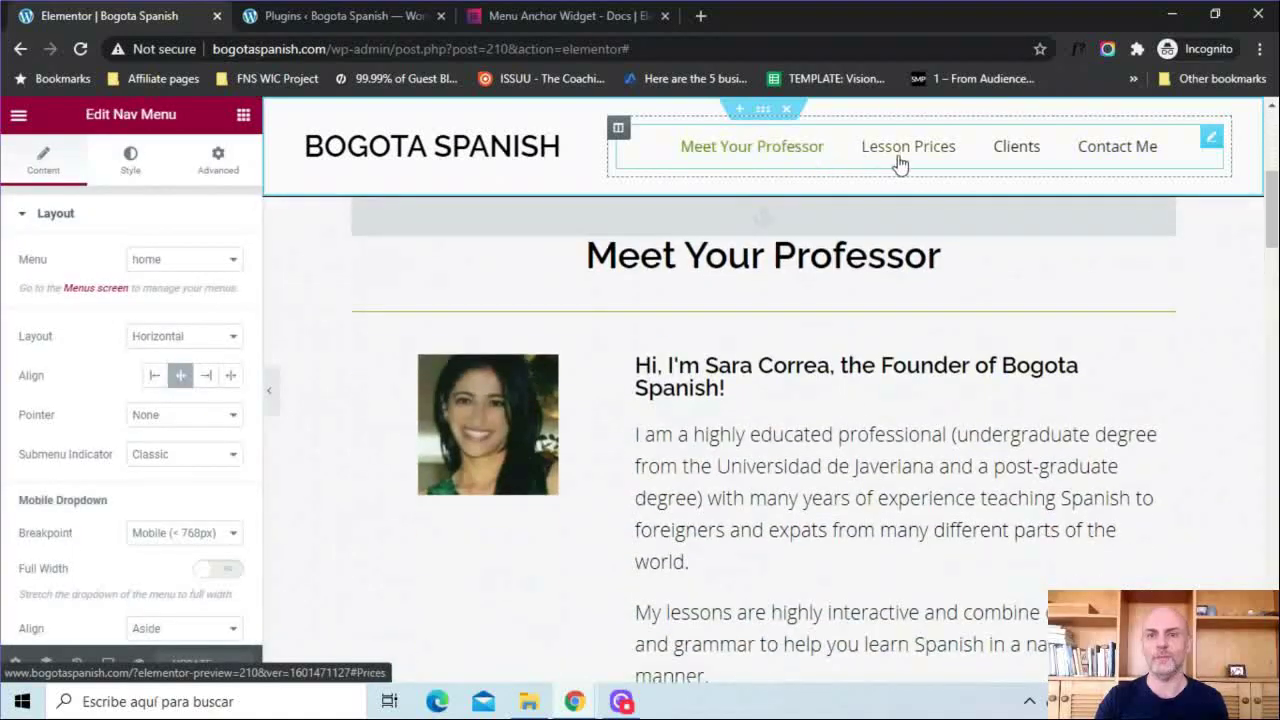
pyautogui.click(900, 165)
pyautogui.click(997, 157)
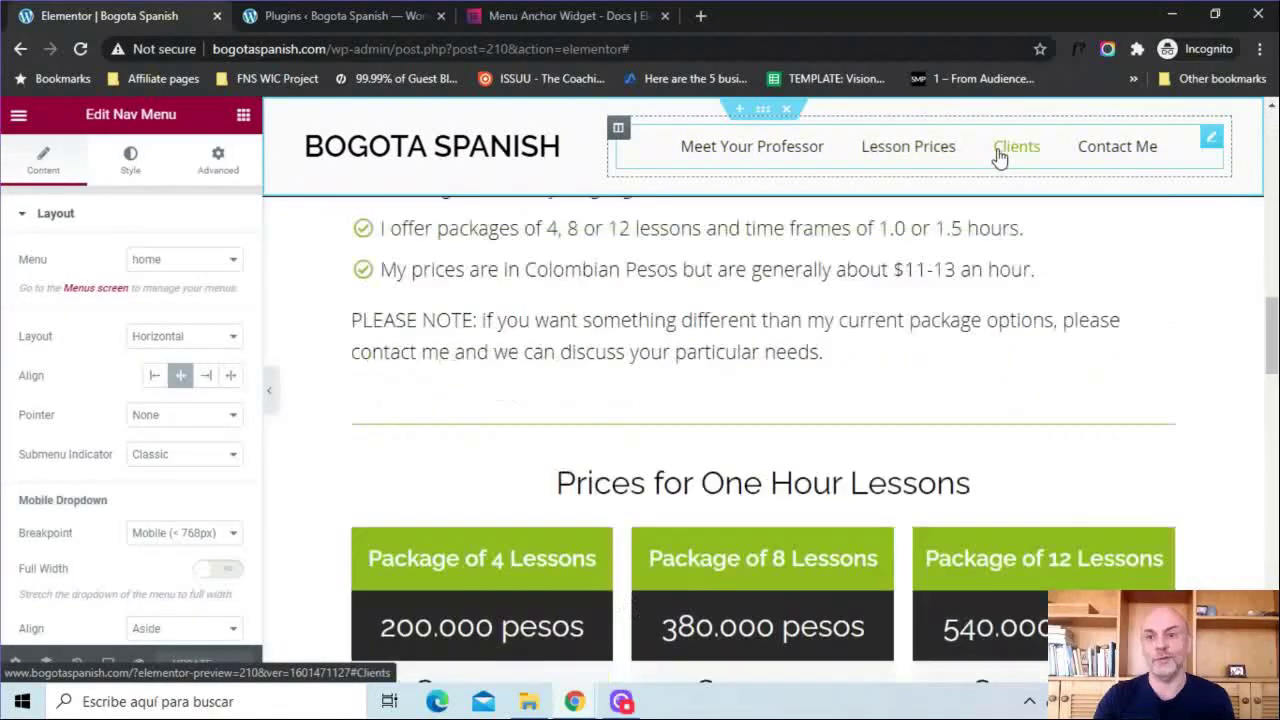
pyautogui.click(1100, 154)
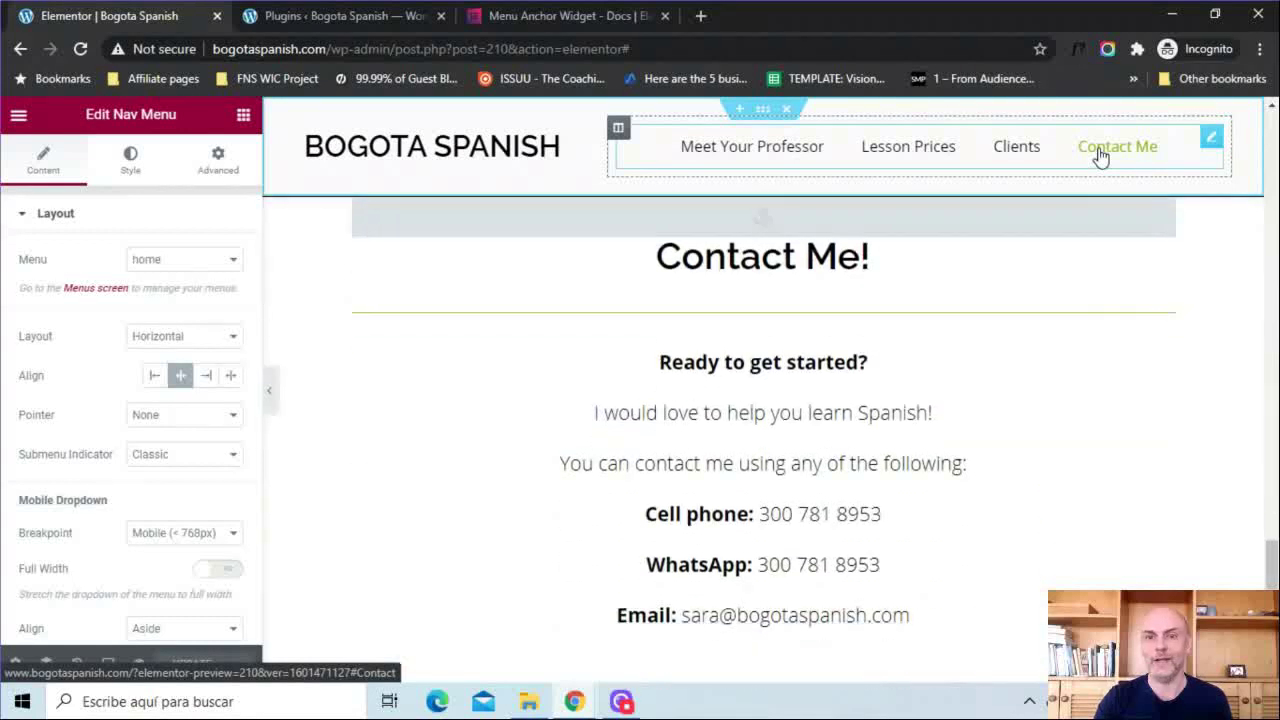
pyautogui.moveTo(1272, 560); pyautogui.dragTo(1272, 150)
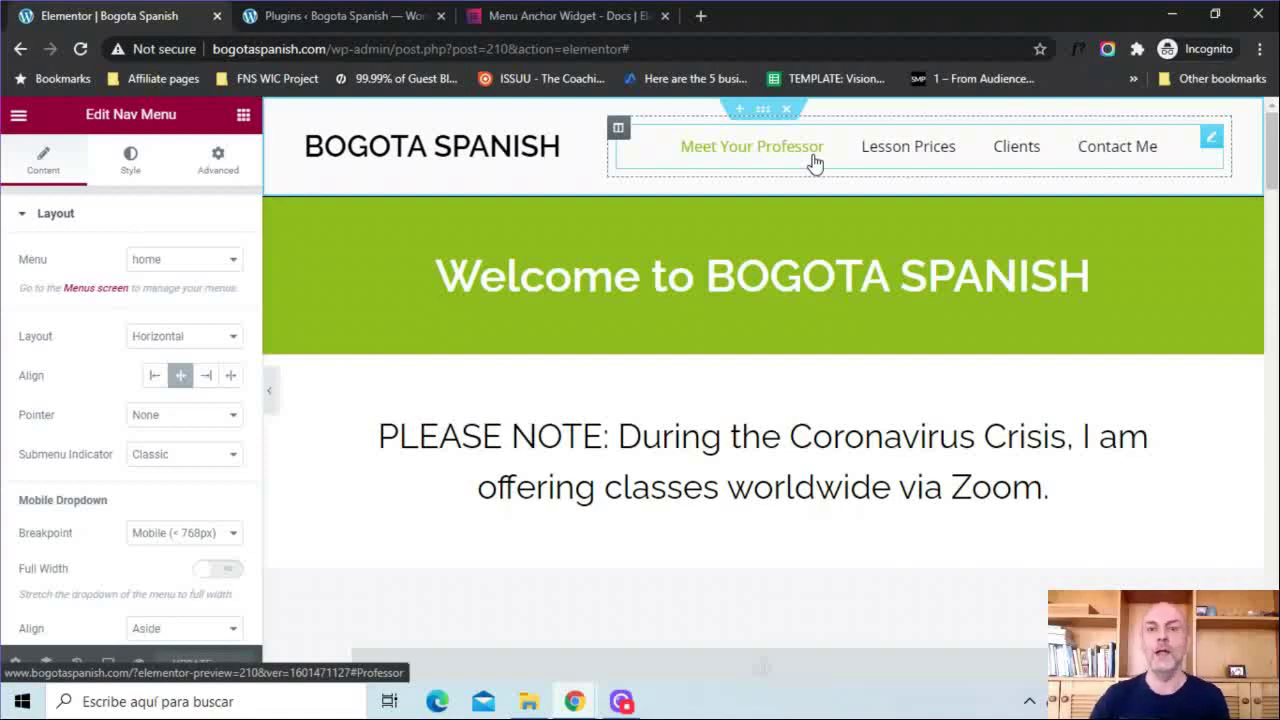
# Follow all four header menu links once more in order, checking the section heading under the fixed header
pyautogui.click(760, 158)
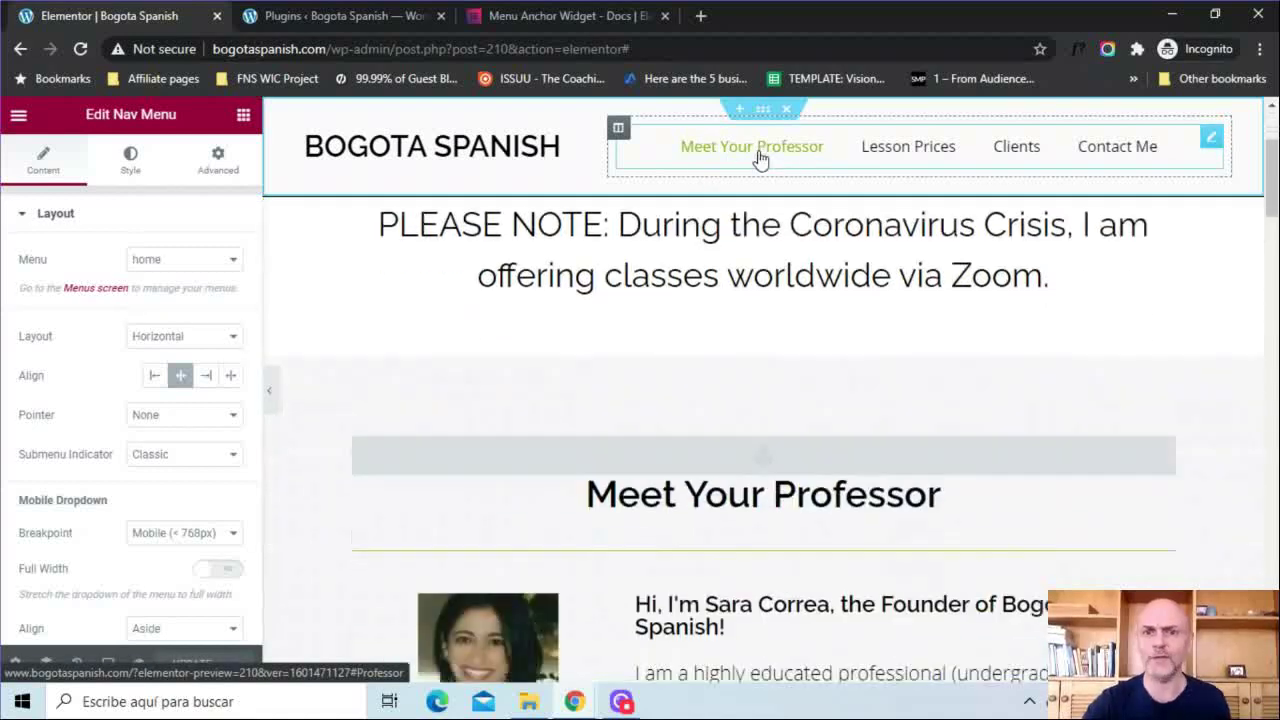
pyautogui.click(884, 153)
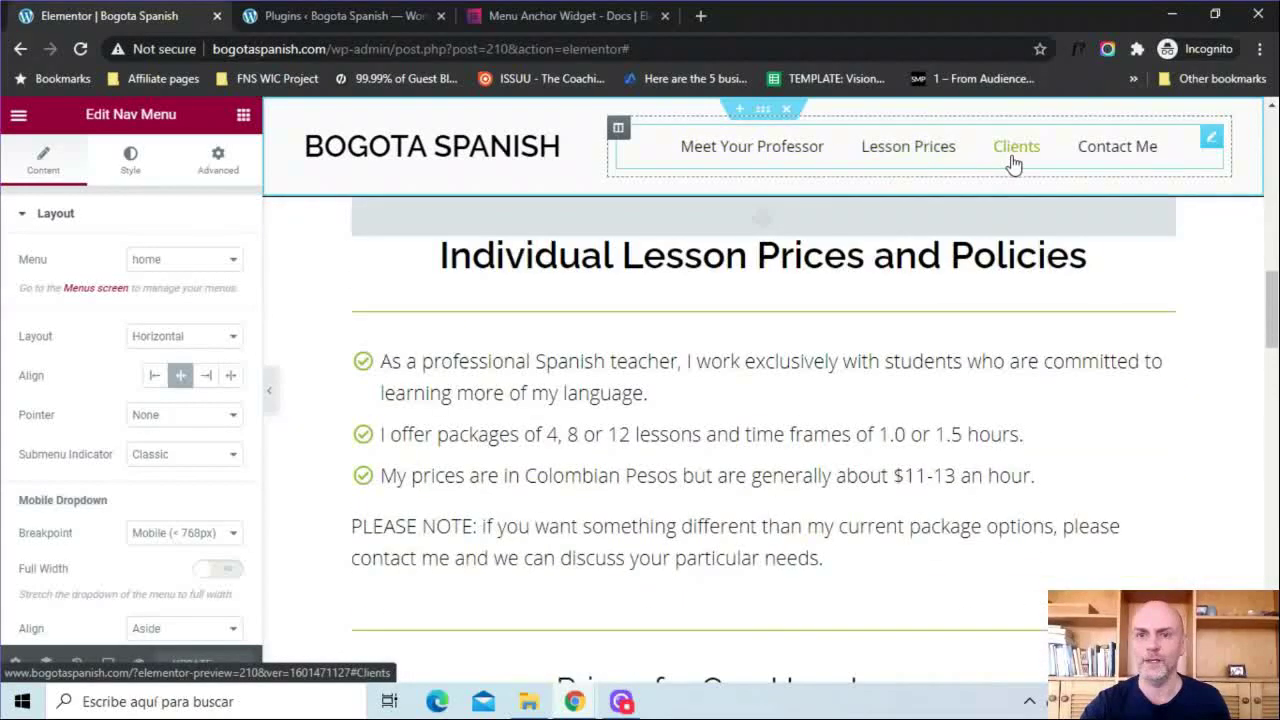
pyautogui.click(1013, 160)
pyautogui.click(1105, 160)
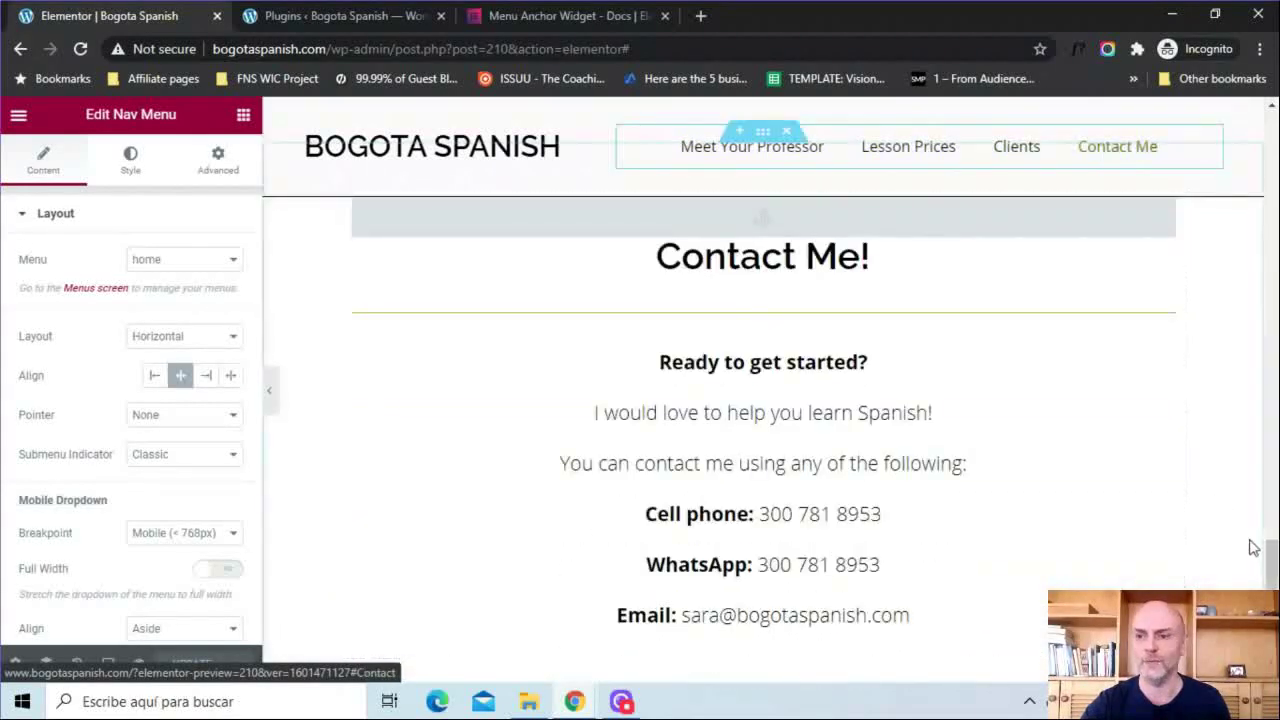
pyautogui.scroll(15, 1254, 547)
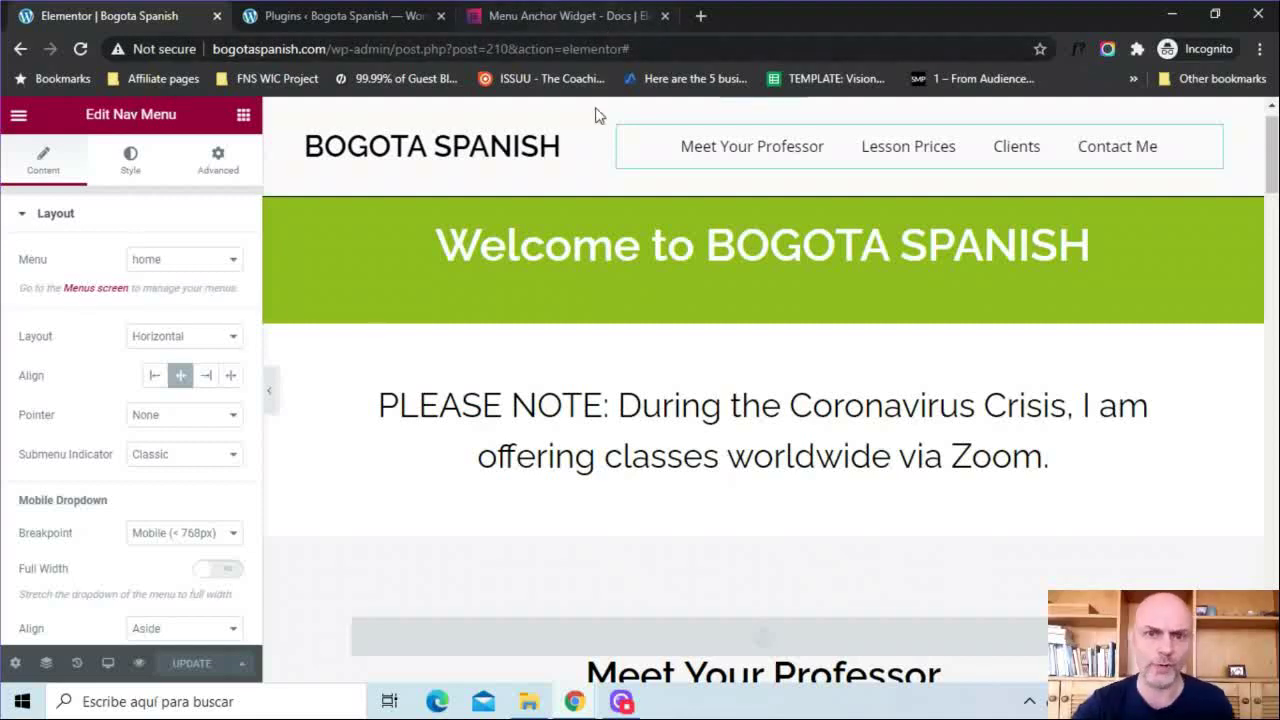
# Open the header section's advanced Motion Effects settings to review its Sticky options
pyautogui.rightClick(619, 133)
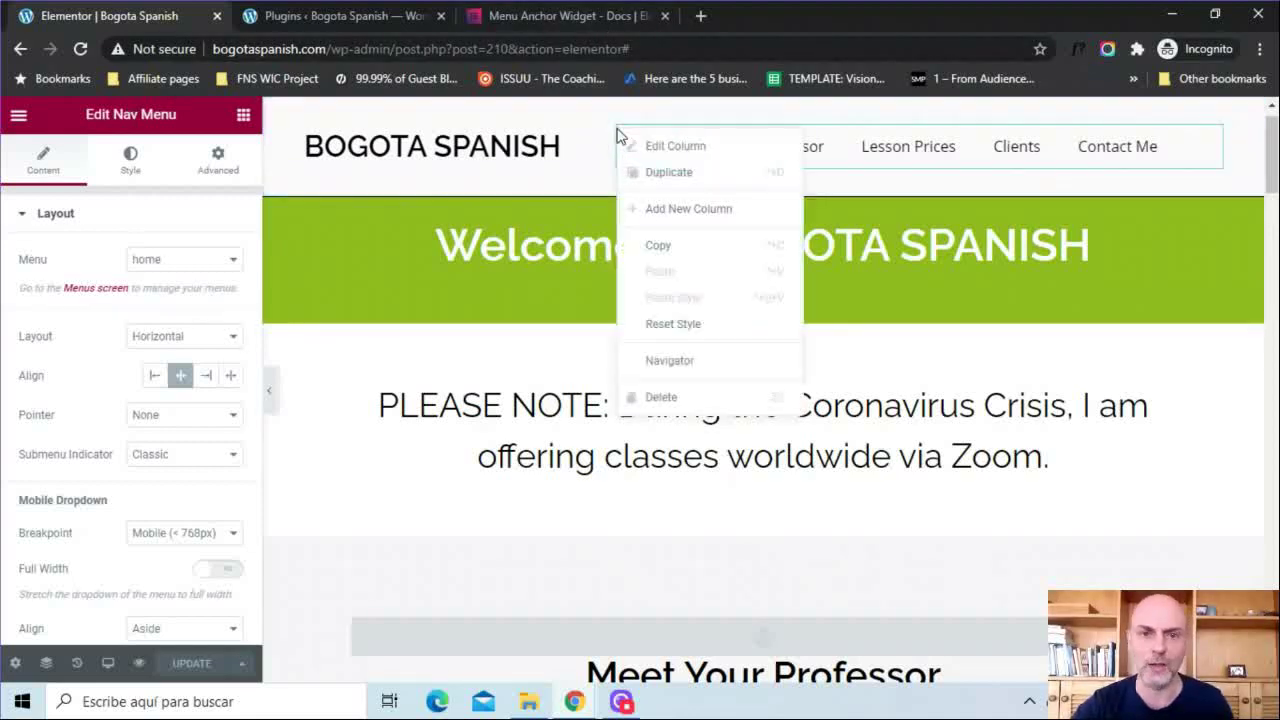
pyautogui.click(721, 117)
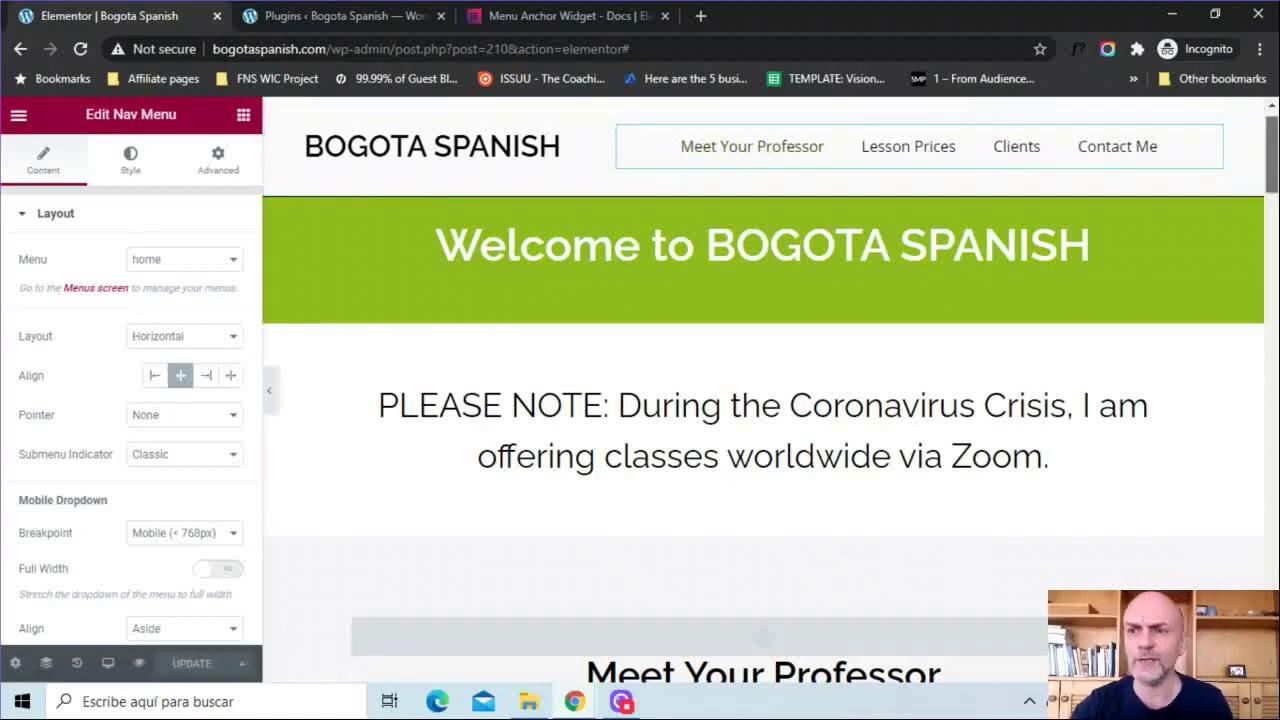
pyautogui.scroll(1, 1272, 150)
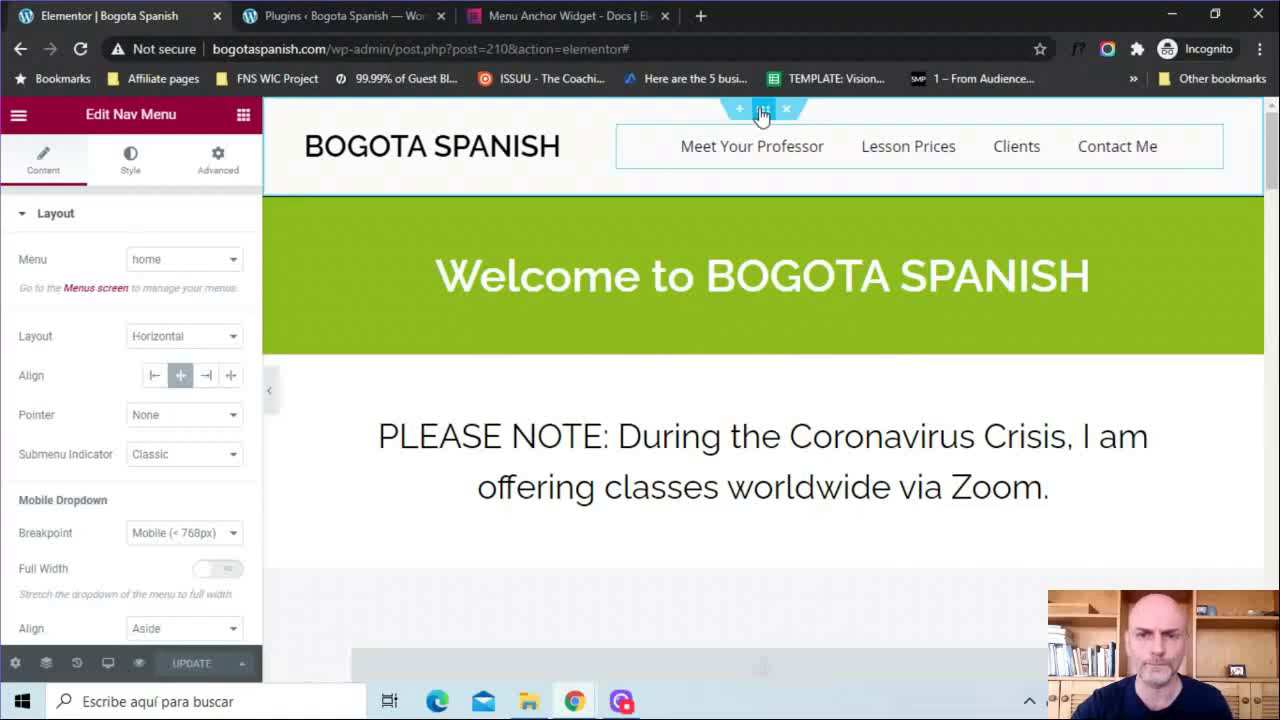
pyautogui.click(760, 110)
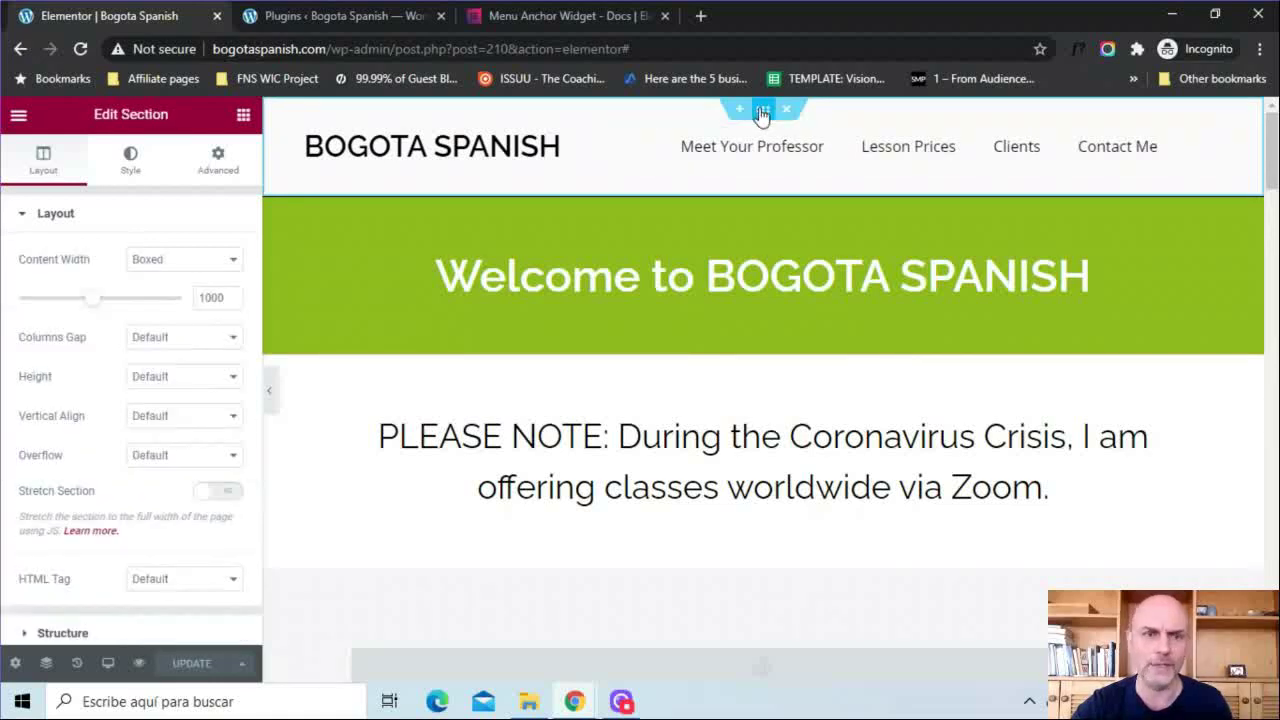
pyautogui.click(243, 115)
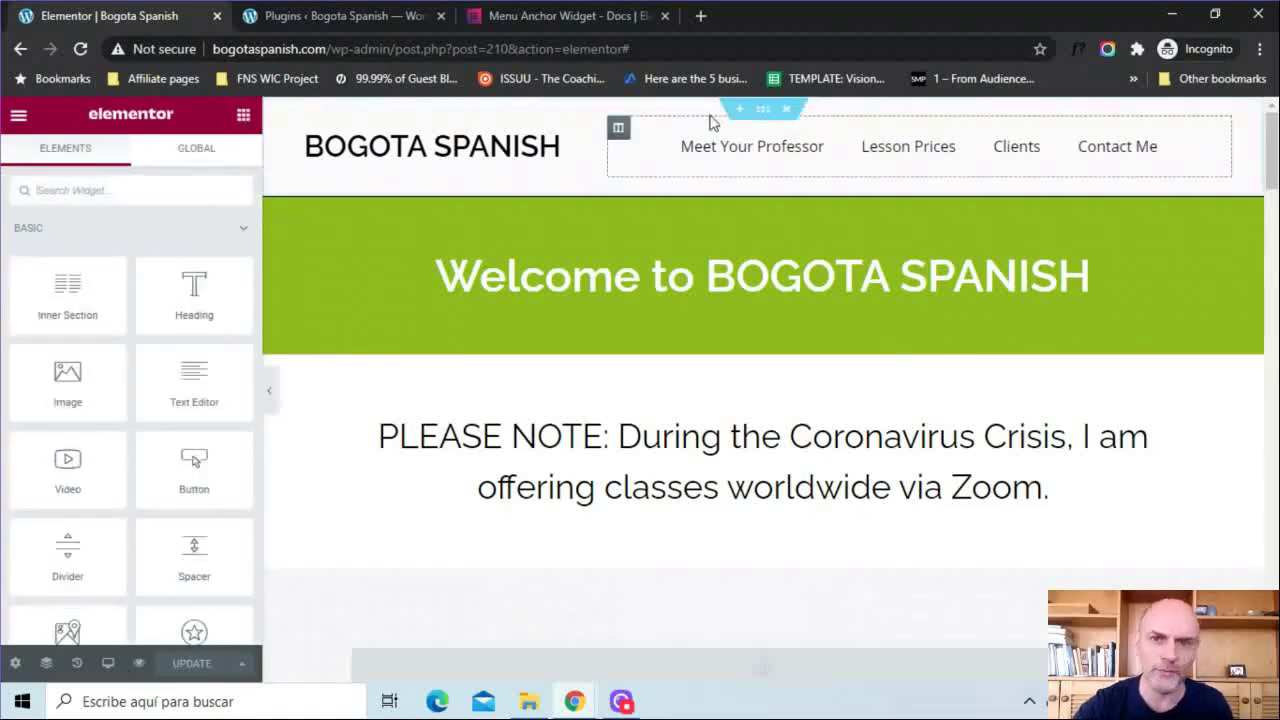
pyautogui.click(757, 114)
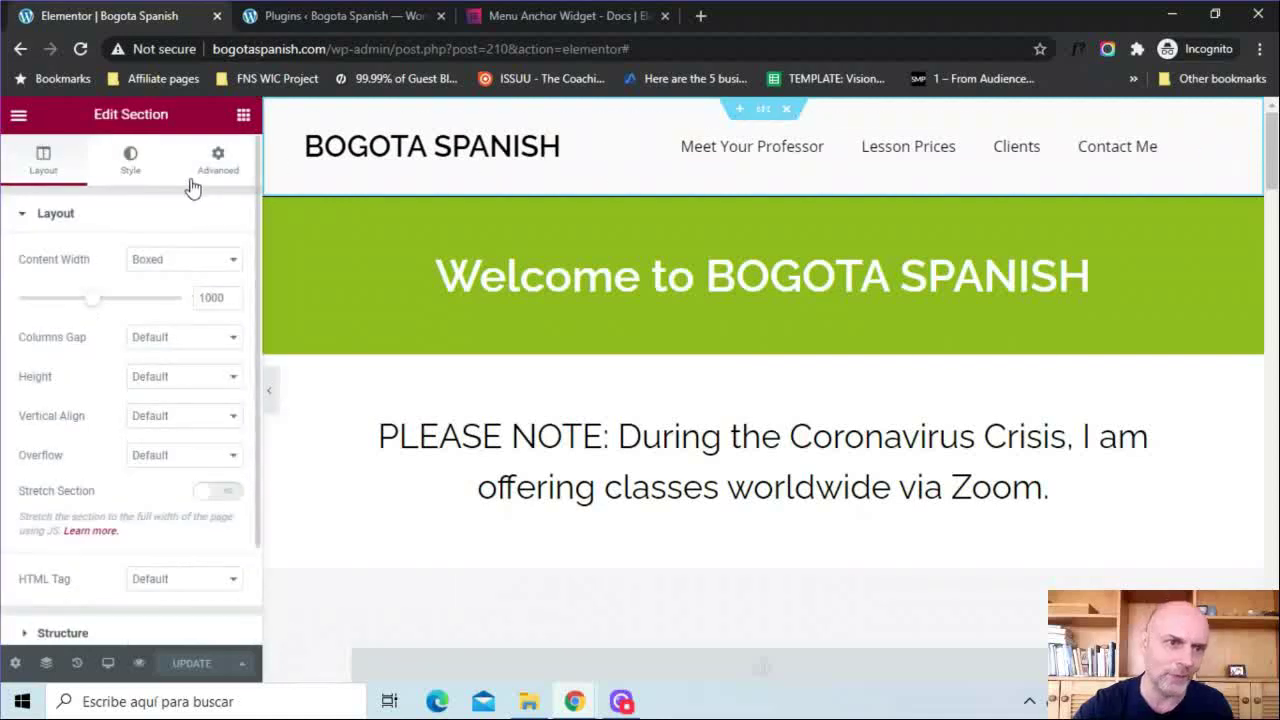
pyautogui.click(205, 177)
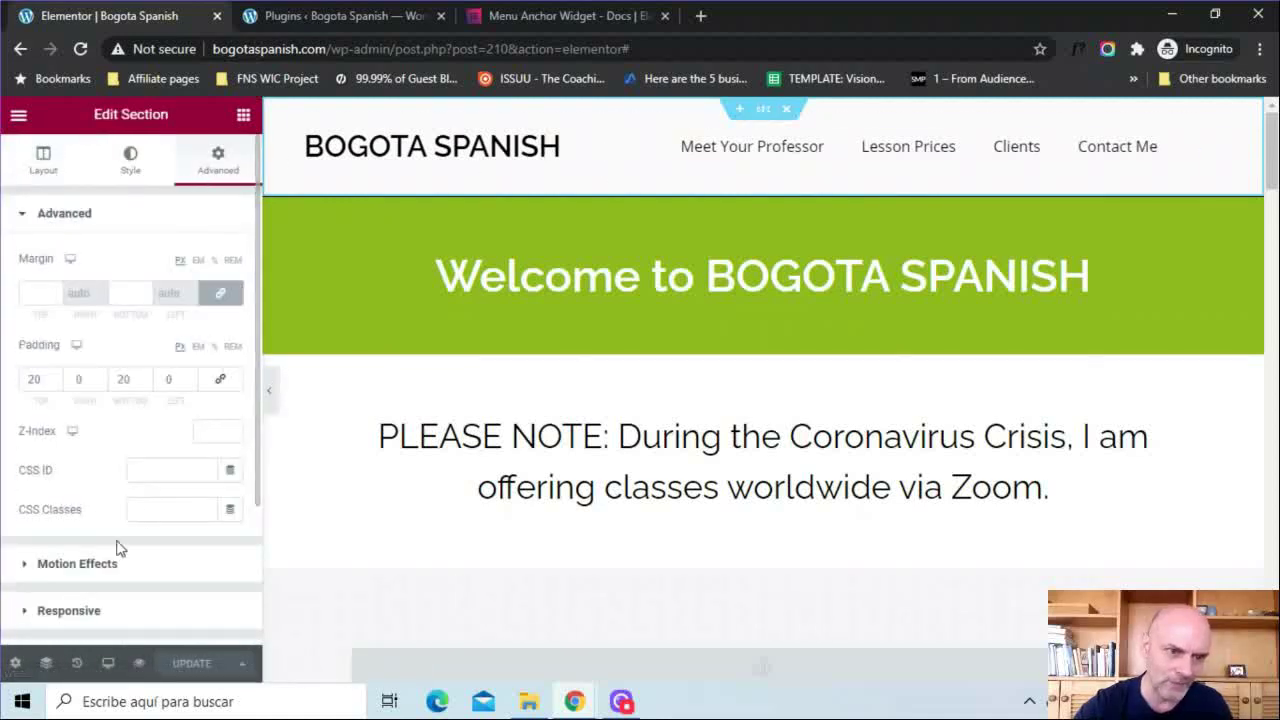
pyautogui.click(85, 566)
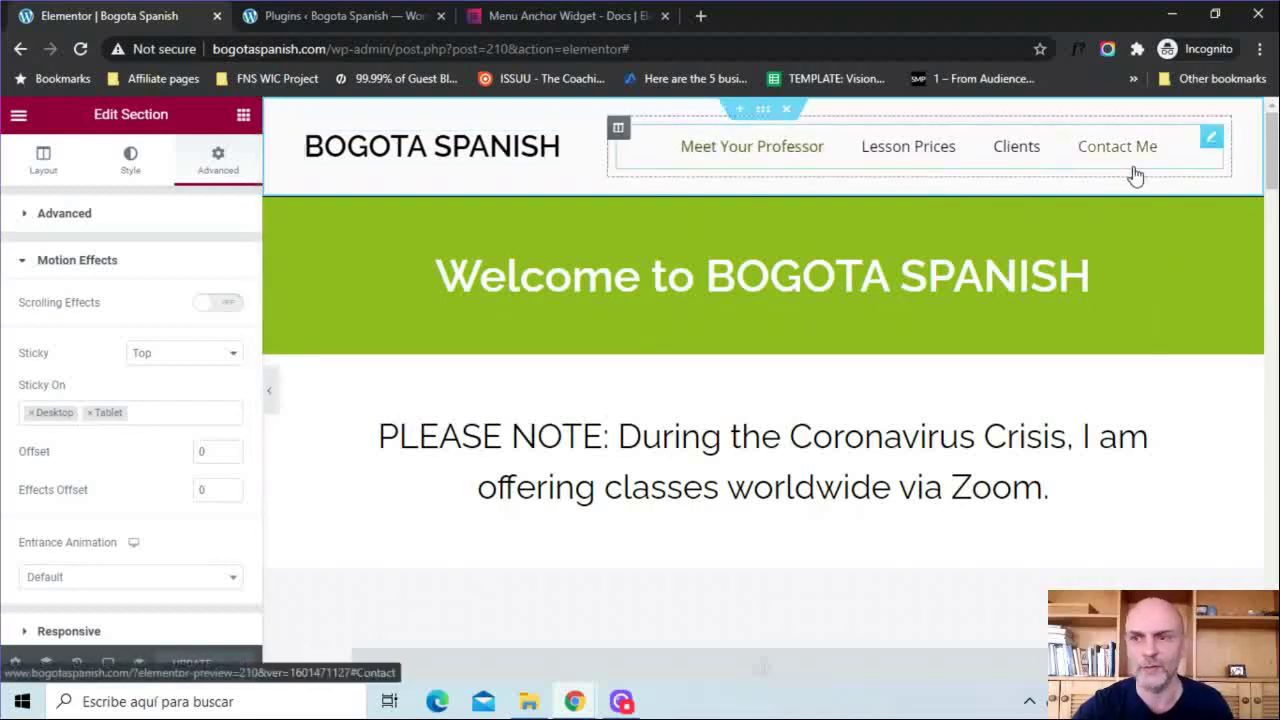
# Check how the sticky header behaves along the page, and return to the widget list
pyautogui.moveTo(1272, 155)
pyautogui.mouseDown()
pyautogui.moveTo(1276, 355)
pyautogui.moveTo(1276, 150)
pyautogui.mouseUp()
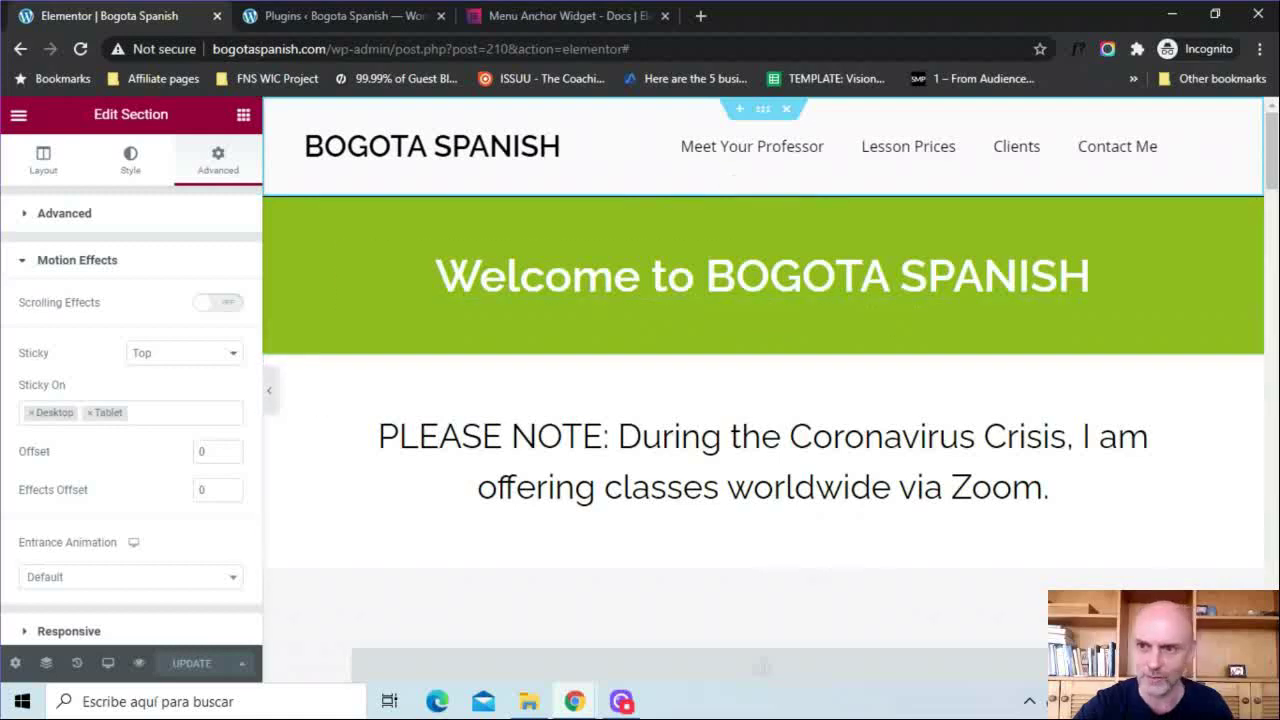
pyautogui.moveTo(1272, 150); pyautogui.dragTo(1252, 398)
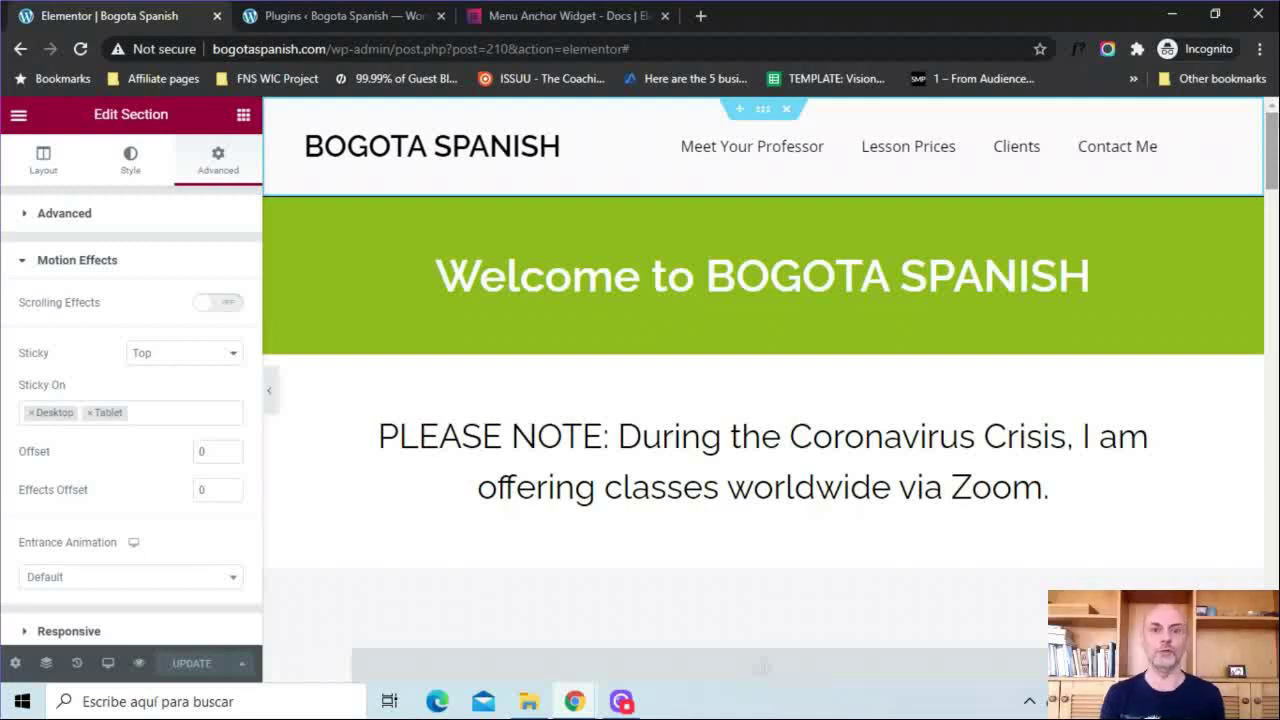
pyautogui.click(243, 114)
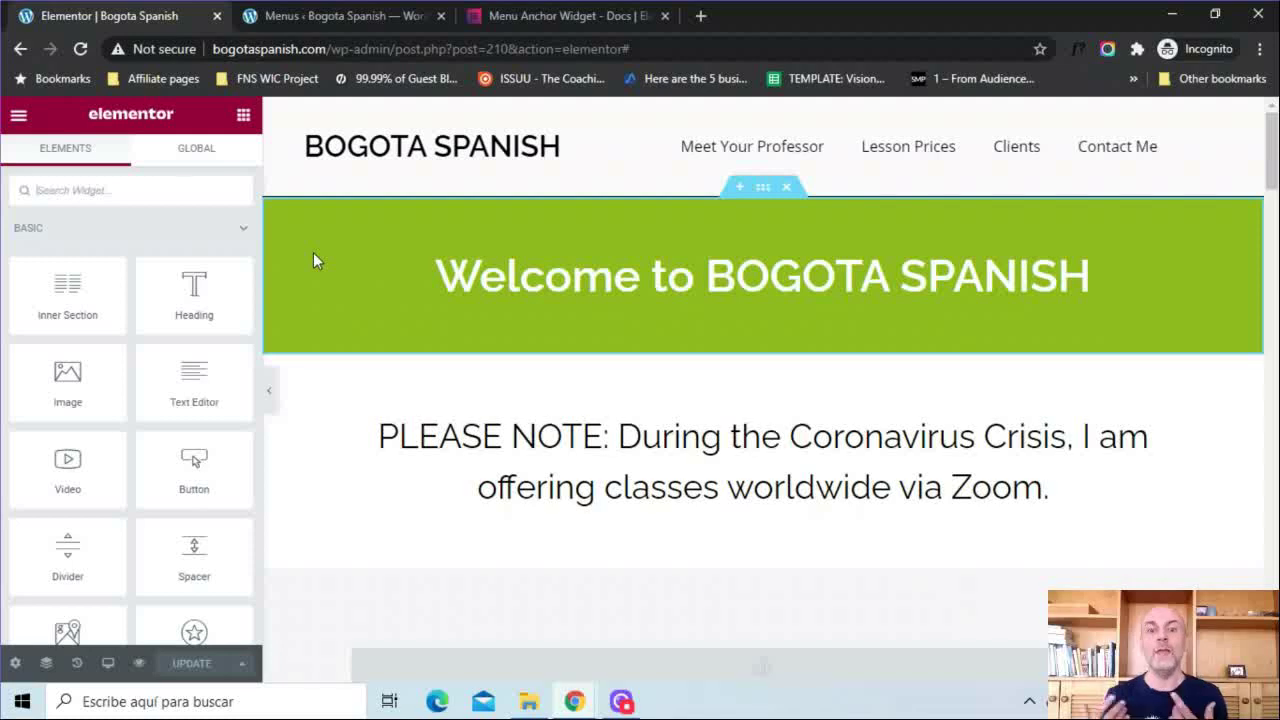
# Follow the header links from Meet Your Professor to Contact Me, and return to the Meet Your Professor section
pyautogui.click(727, 152)
pyautogui.click(862, 152)
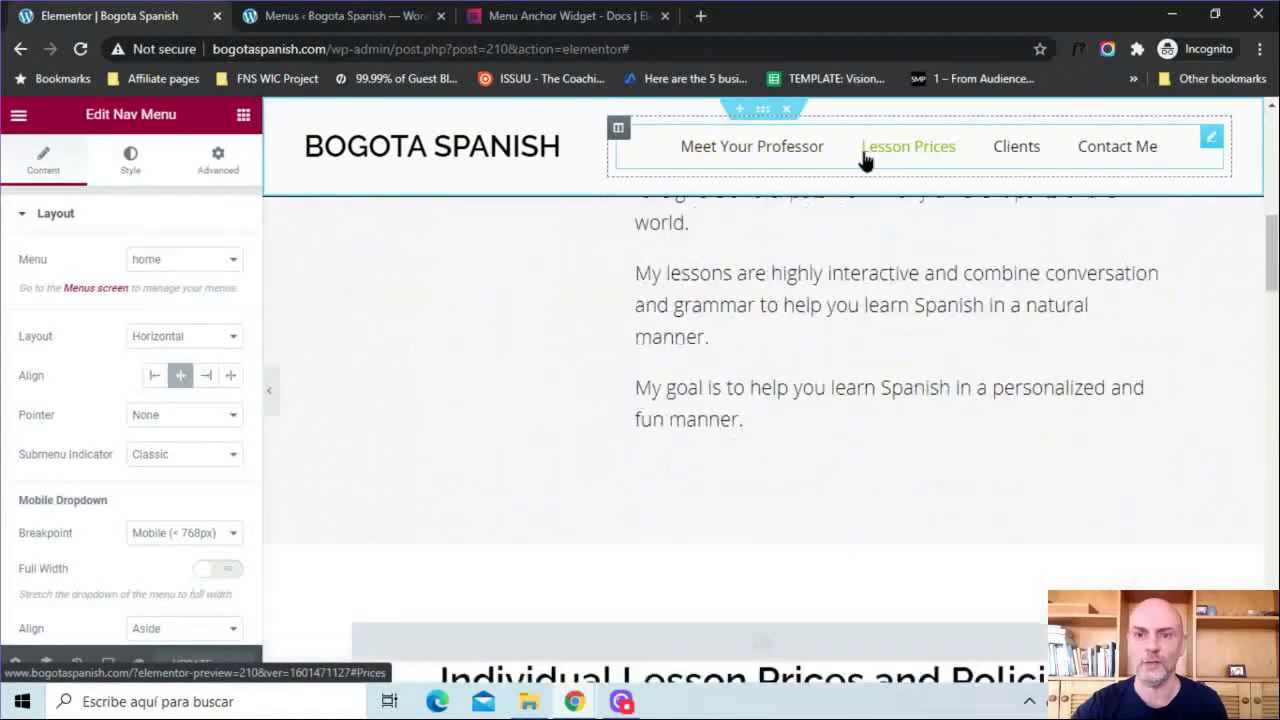
pyautogui.click(1035, 158)
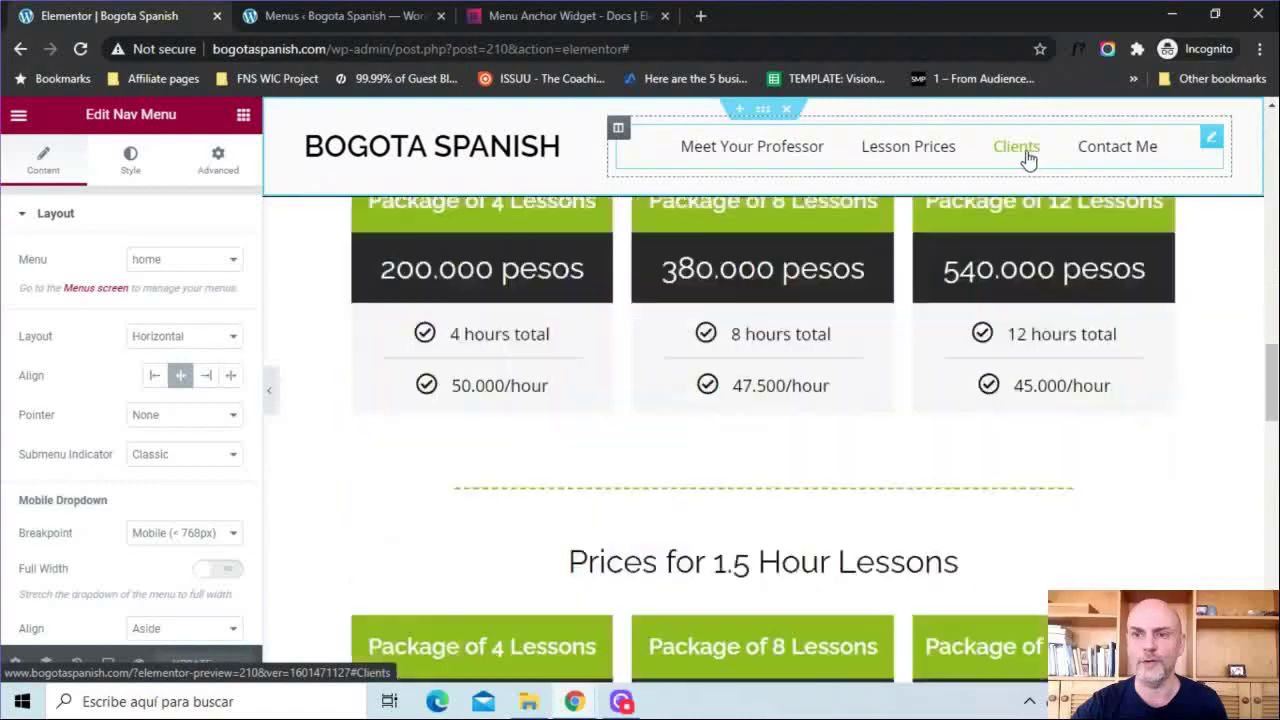
pyautogui.click(1125, 152)
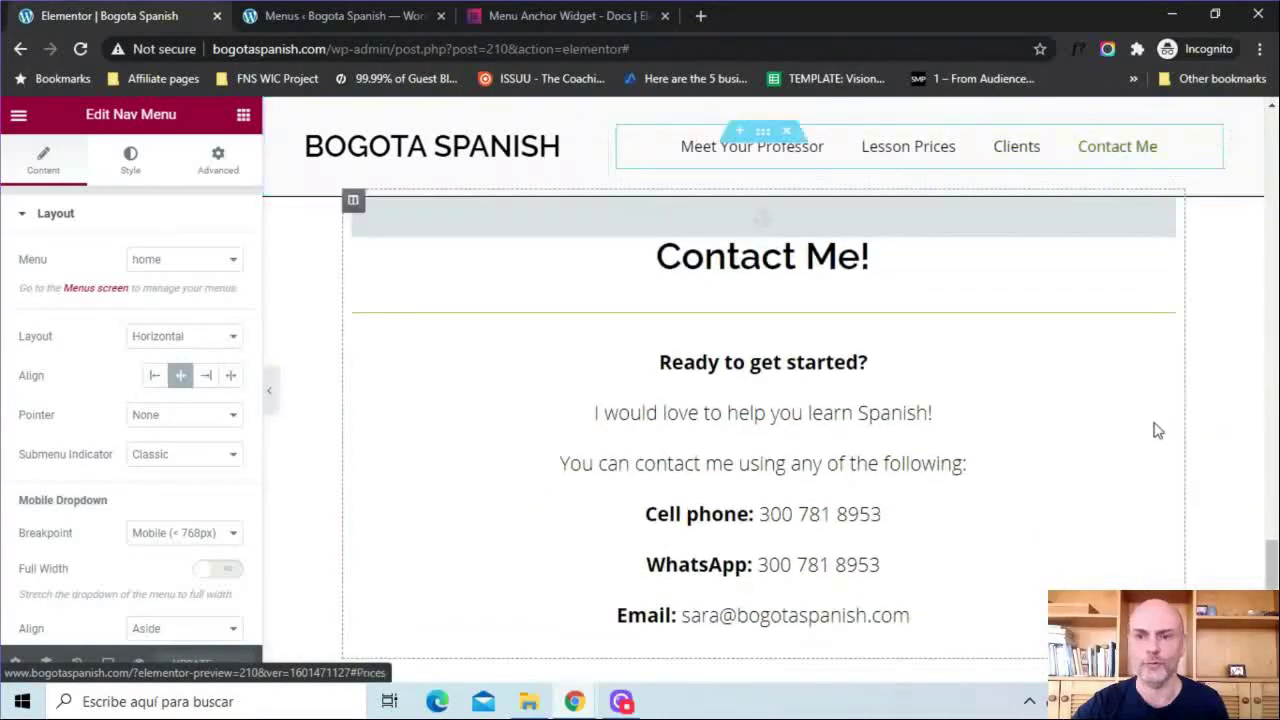
pyautogui.moveTo(1274, 578); pyautogui.dragTo(1273, 215)
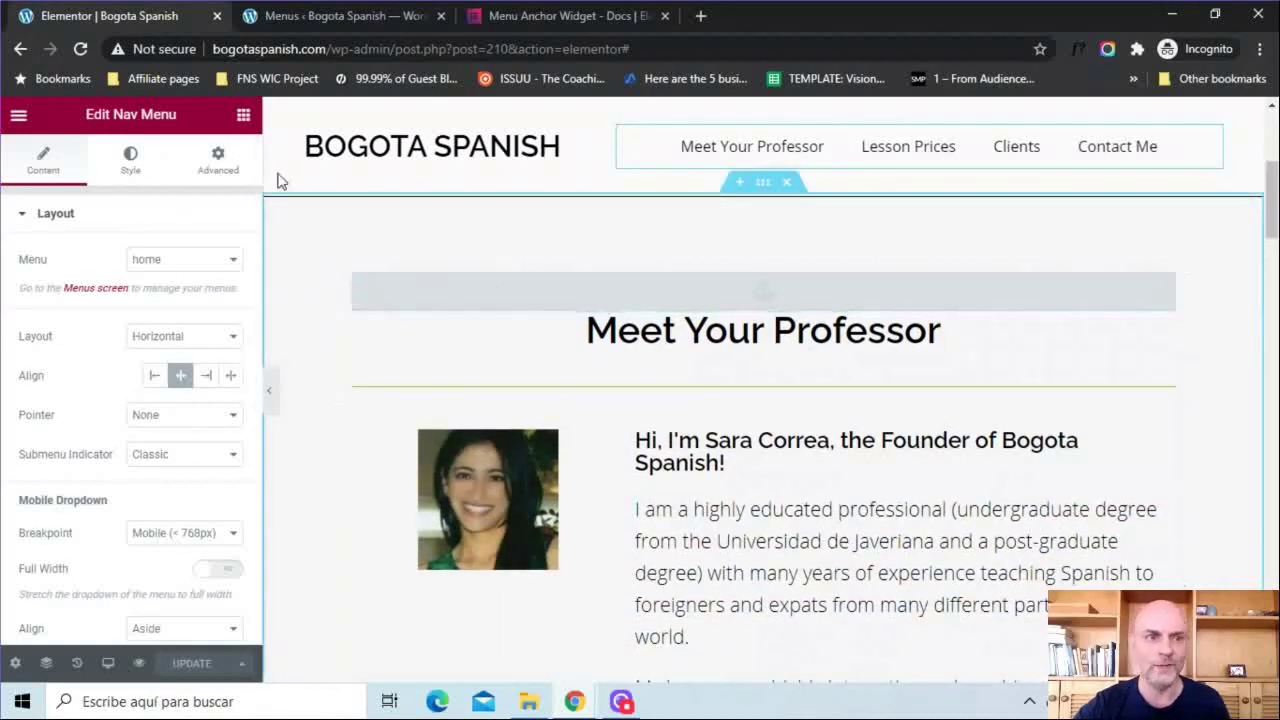
# Search the widgets for "menu" and locate the Menu Anchor widget used above the Meet Your Professor heading
pyautogui.click(243, 118)
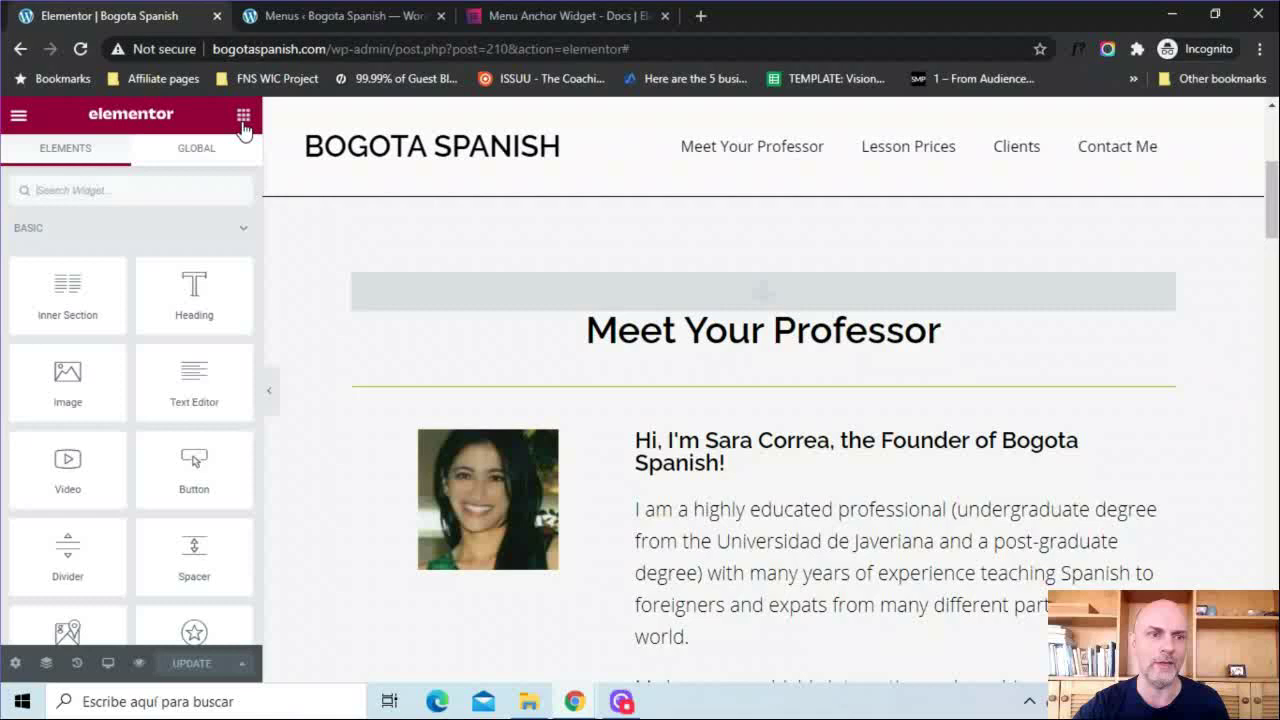
pyautogui.click(131, 189)
pyautogui.write('menu')
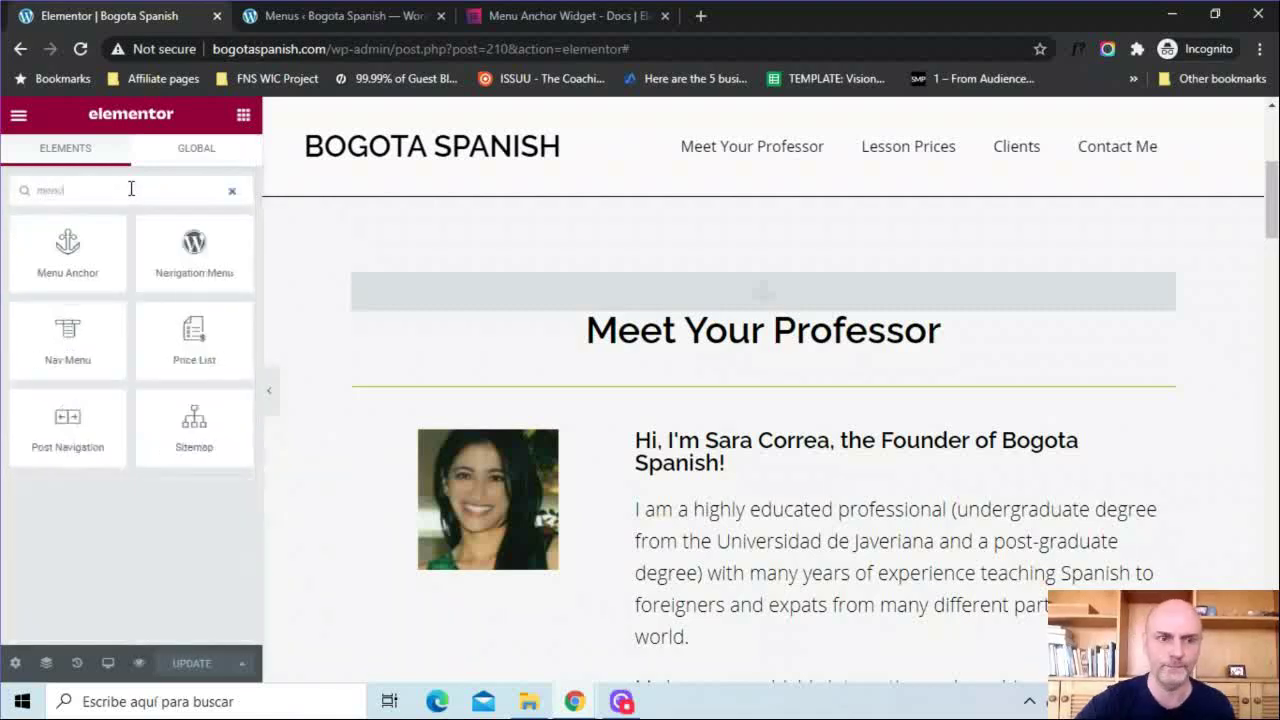
pyautogui.moveTo(67, 245); pyautogui.dragTo(410, 288)
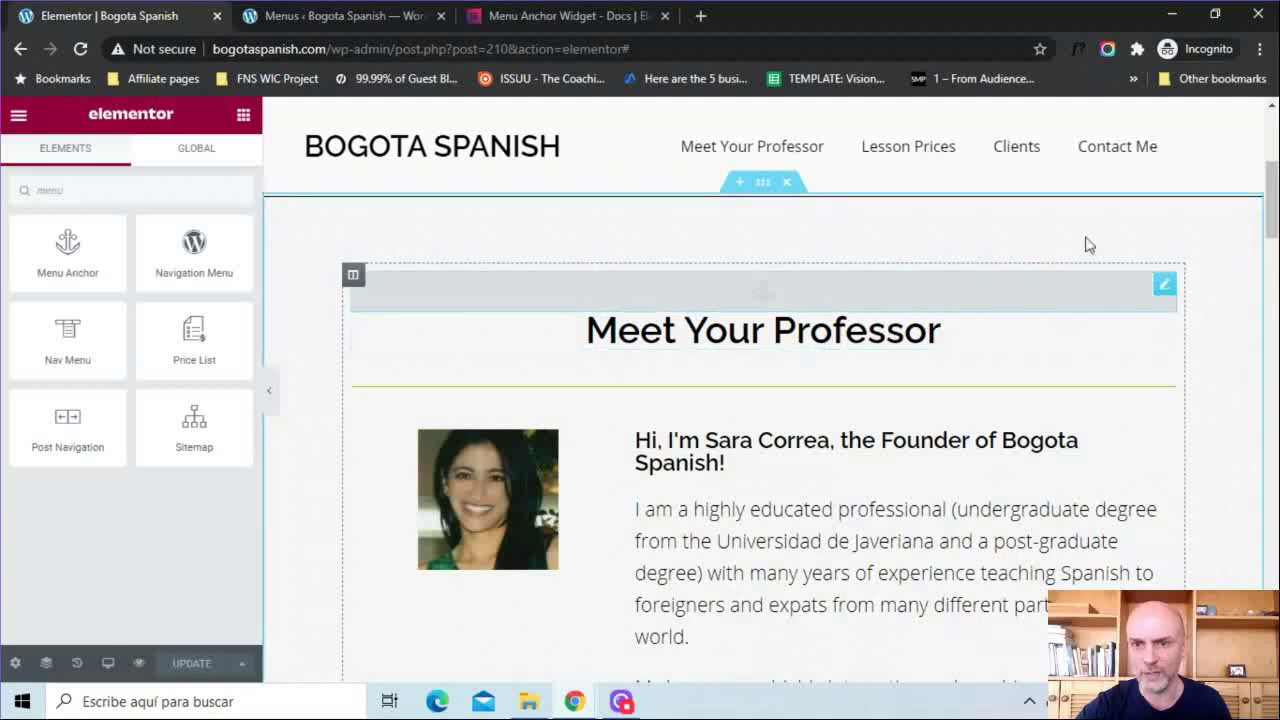
# Examine the menu anchors placed above the lesson prices, clients and contact section headings
pyautogui.scroll(-5, 763, 400)
pyautogui.scroll(-2, 600, 385)
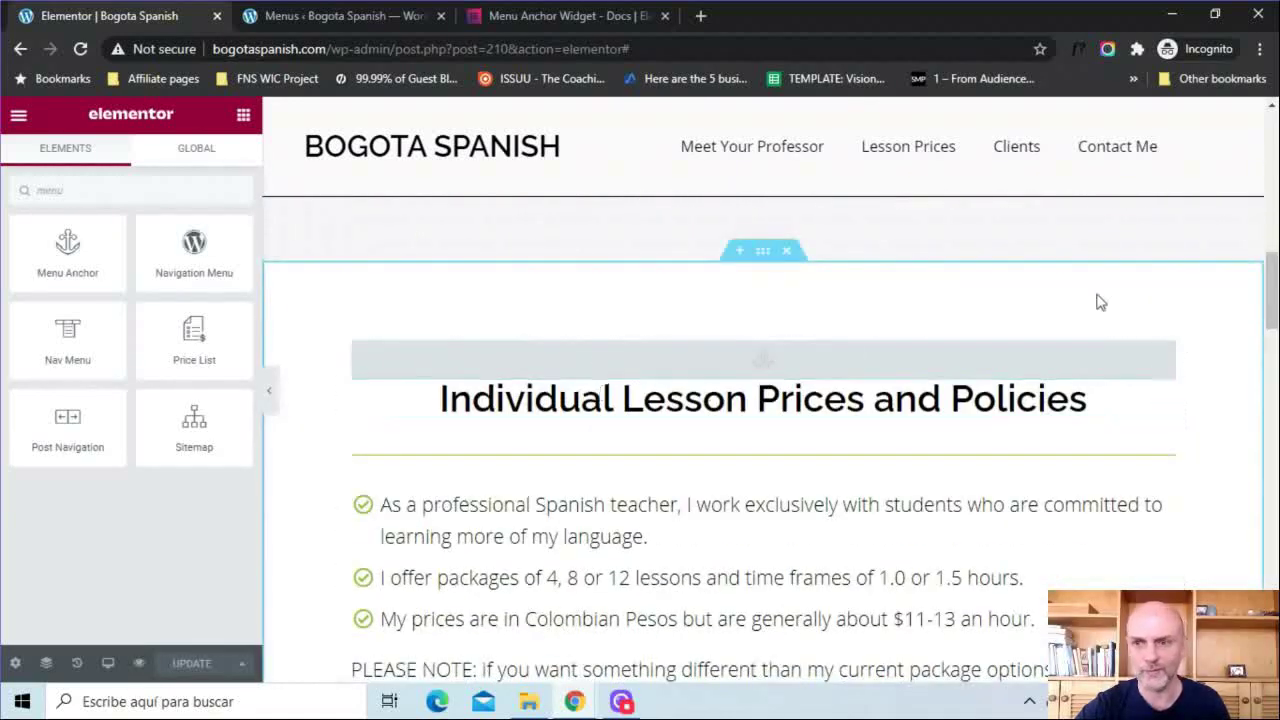
pyautogui.scroll(-4, 1270, 290)
pyautogui.scroll(-10, 800, 480)
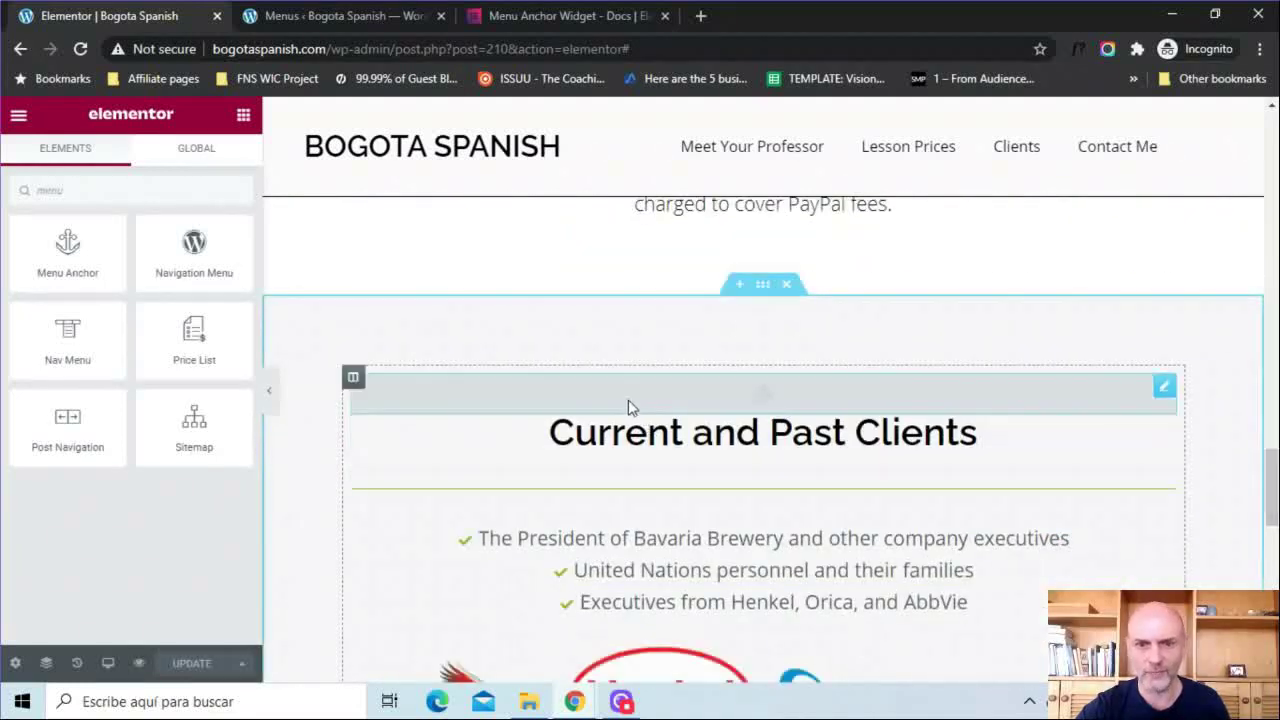
pyautogui.scroll(-2, 1275, 530)
pyautogui.scroll(-4, 1275, 530)
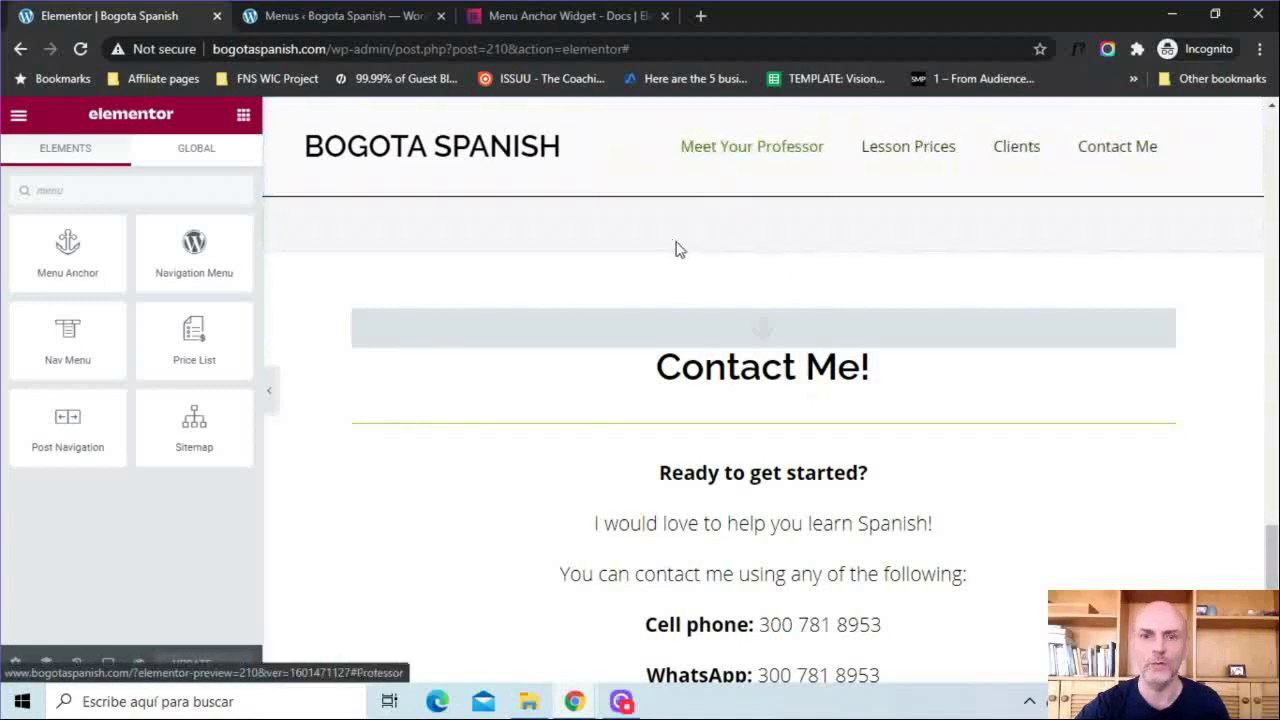
pyautogui.scroll(1, 1228, 399)
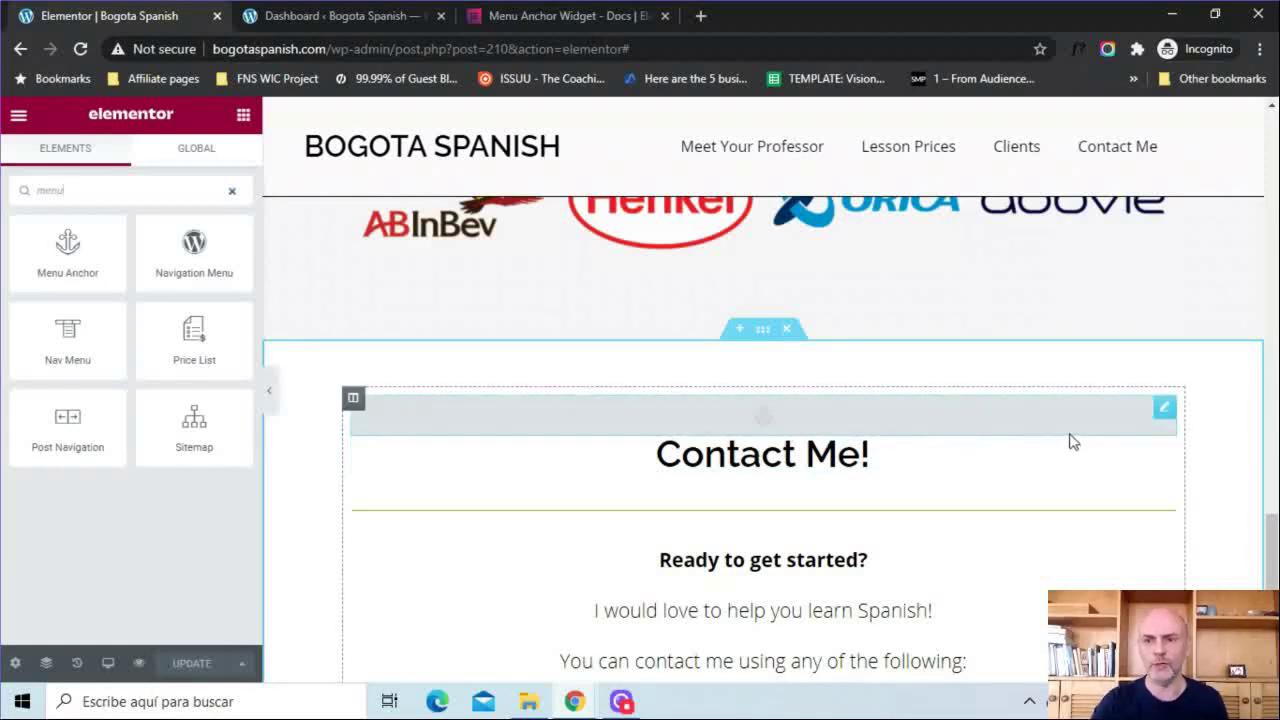
# Check the anchor IDs of the contact, clients, lesson prices and professor sections, and return to the page header
pyautogui.click(1163, 412)
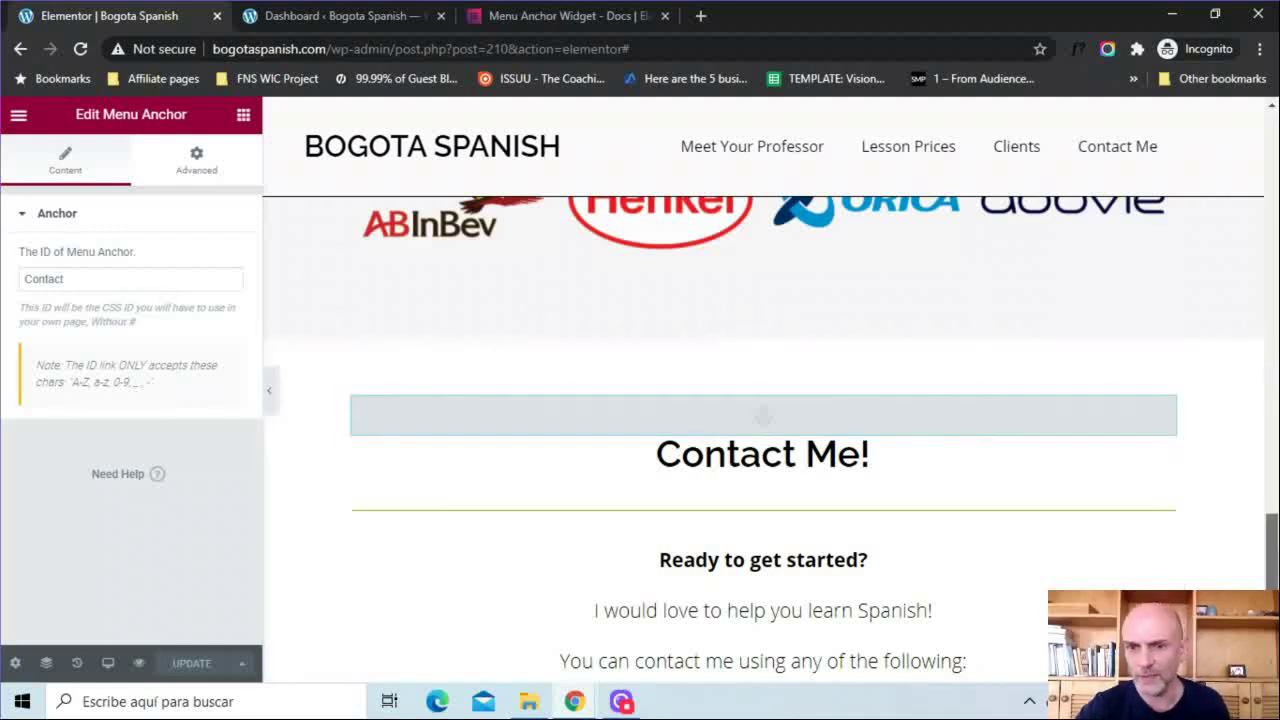
pyautogui.moveTo(1271, 545); pyautogui.dragTo(1271, 482)
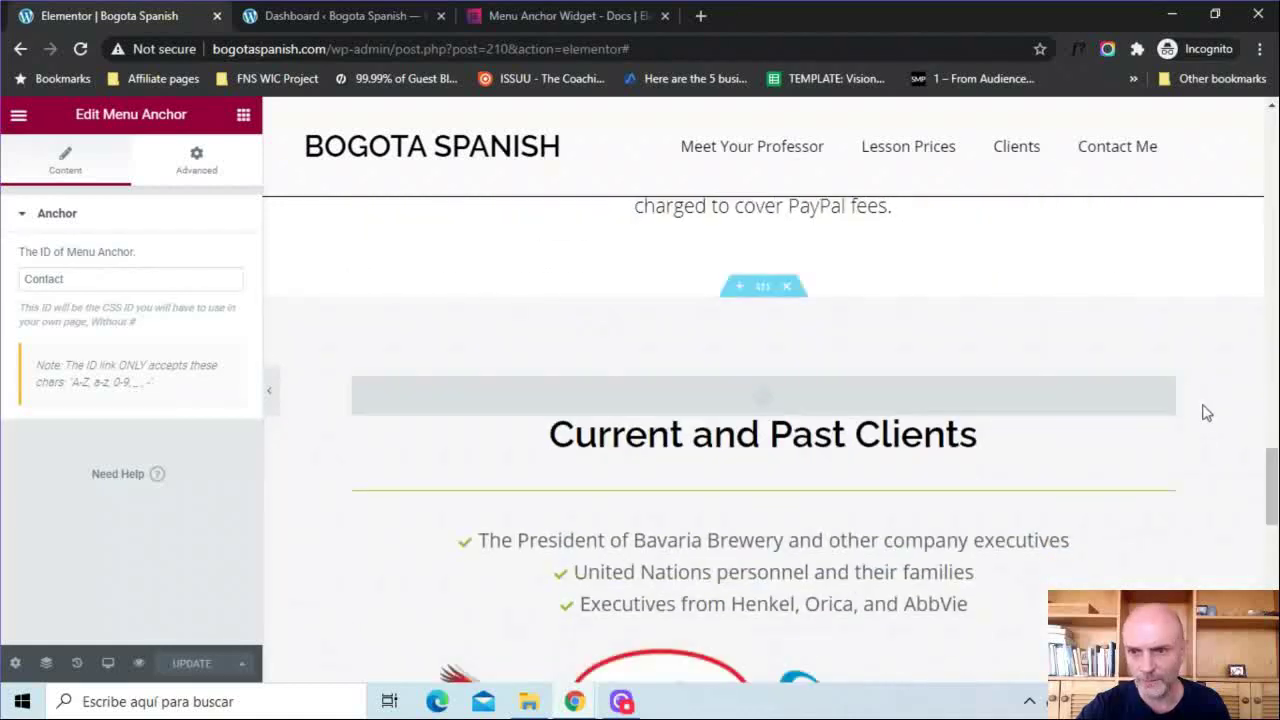
pyautogui.click(1166, 390)
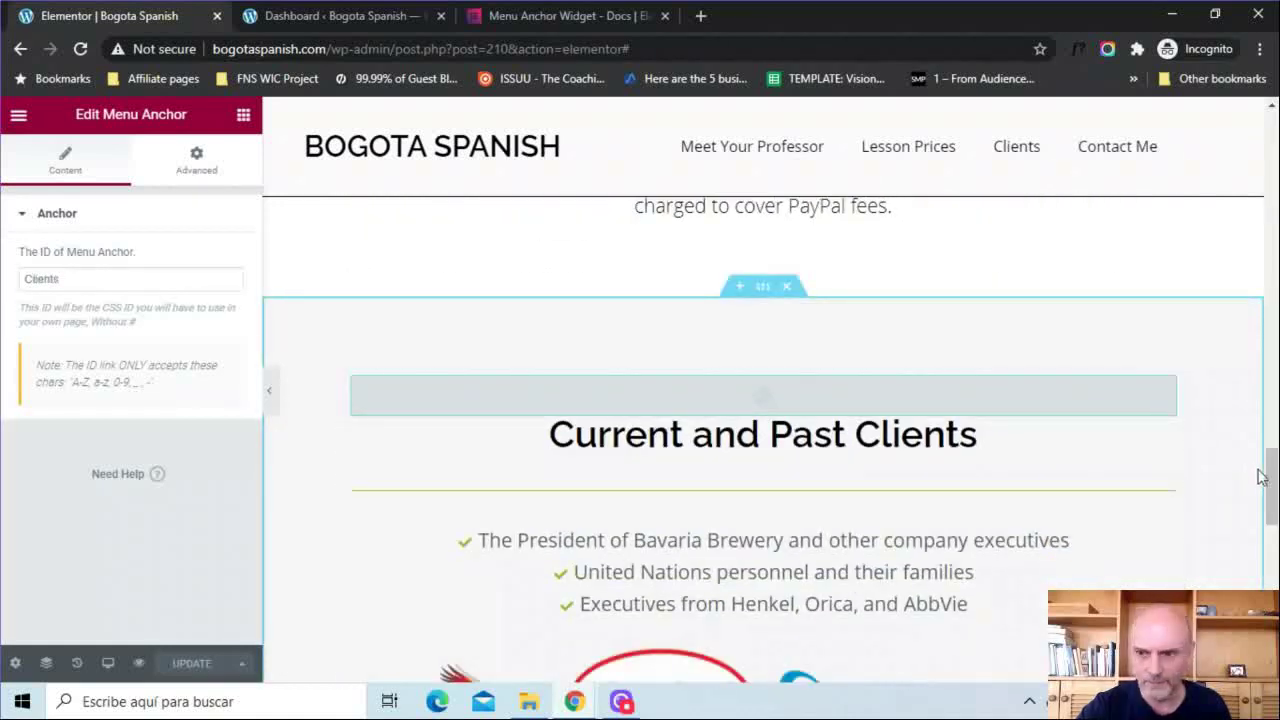
pyautogui.moveTo(1271, 482); pyautogui.dragTo(1271, 272)
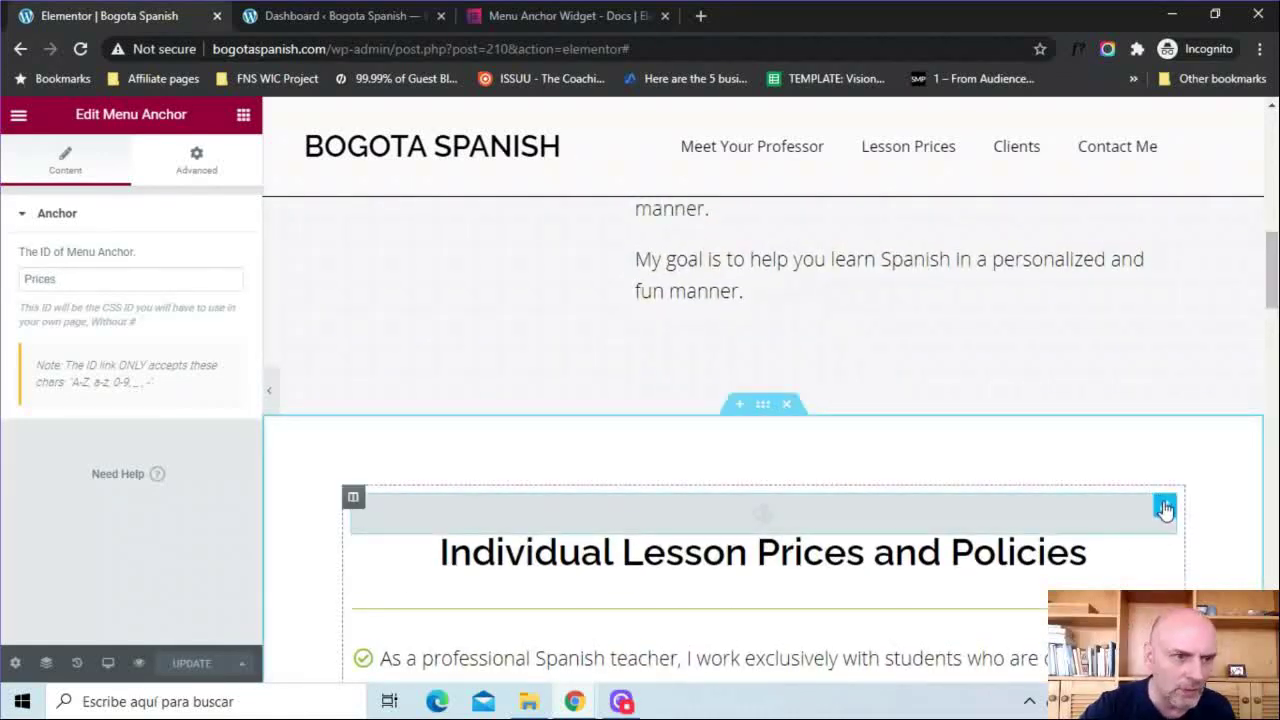
pyautogui.scroll(7, 1223, 283)
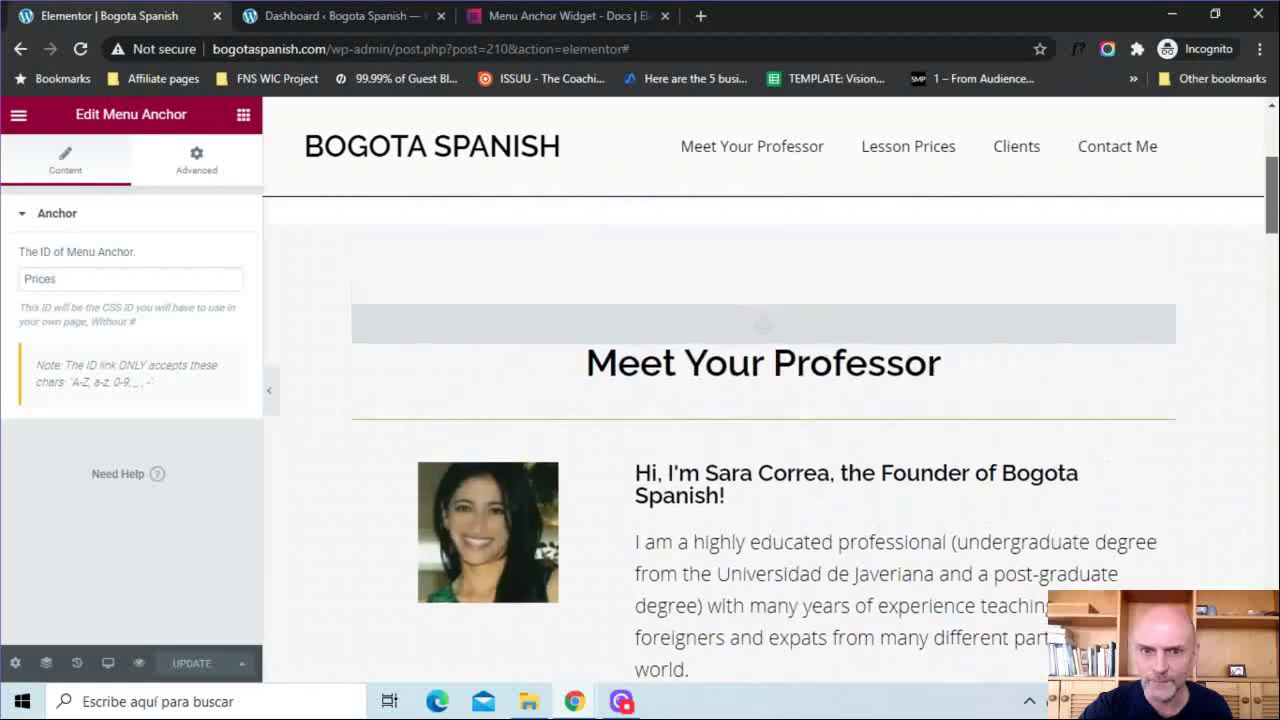
pyautogui.click(1162, 355)
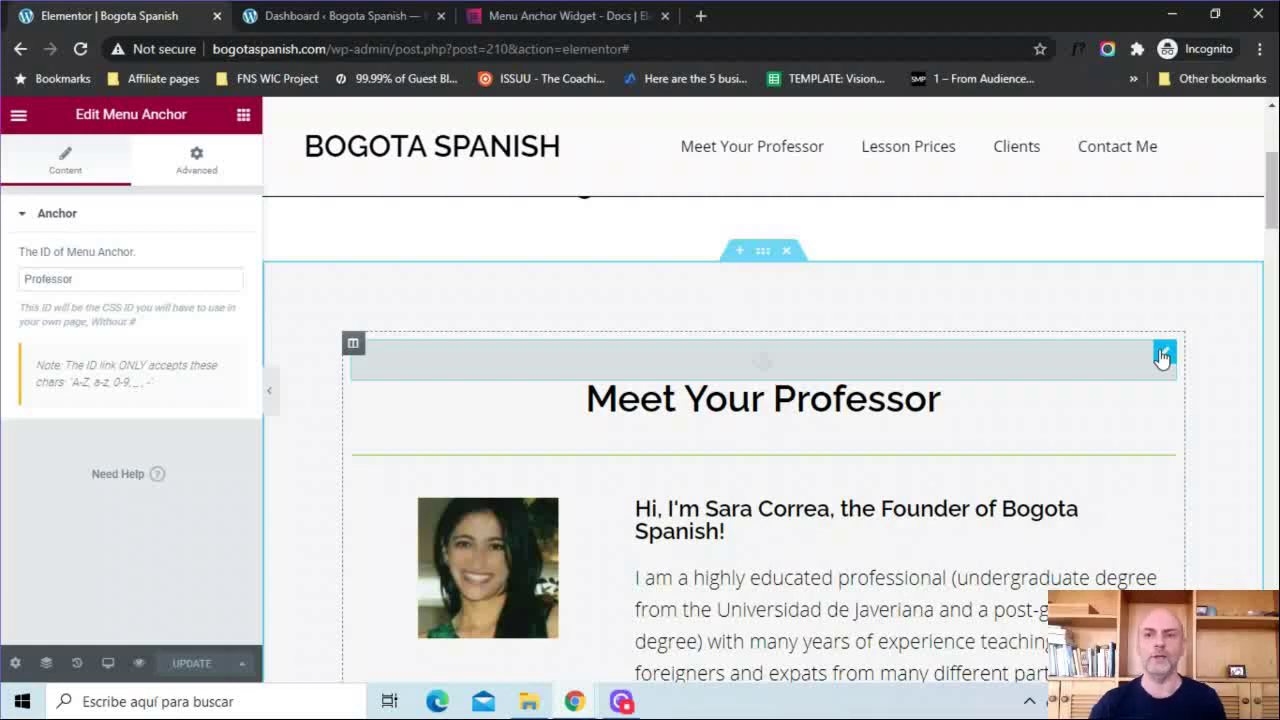
pyautogui.scroll(3, 315, 329)
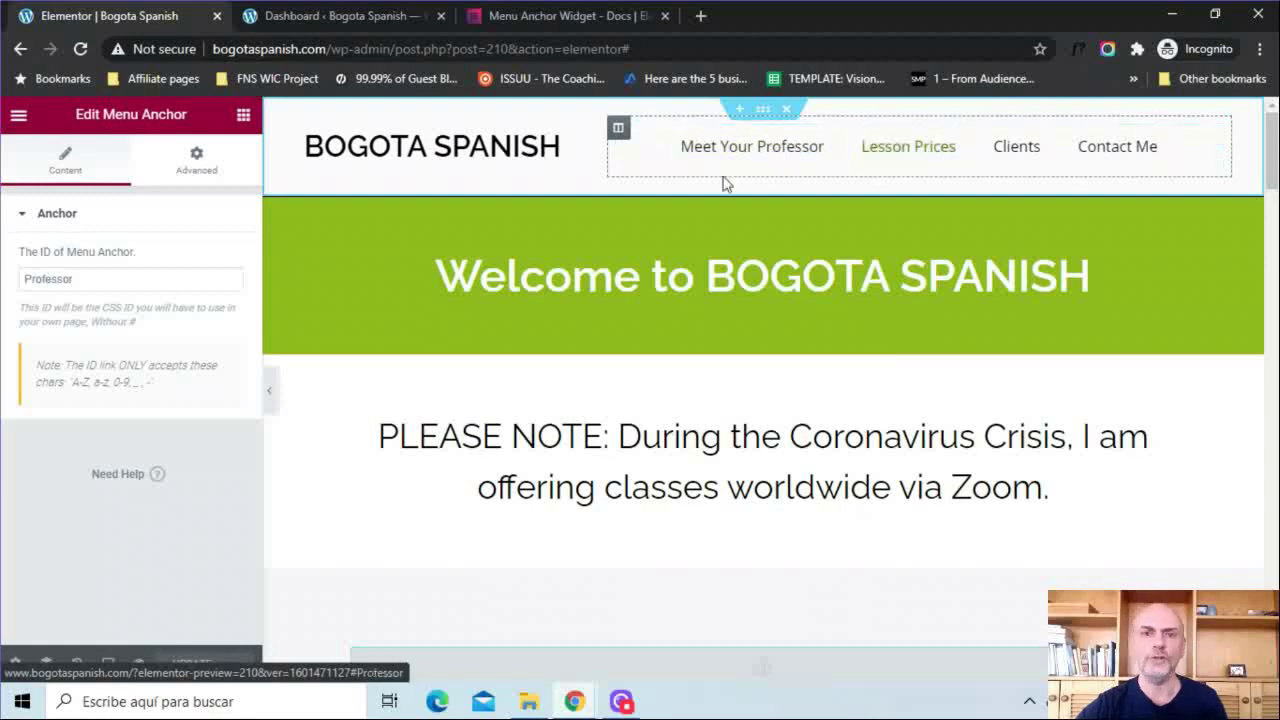
# Switch to the WordPress dashboard, open the site's menu settings, and expand the Meet Your Professor menu item
pyautogui.click(344, 18)
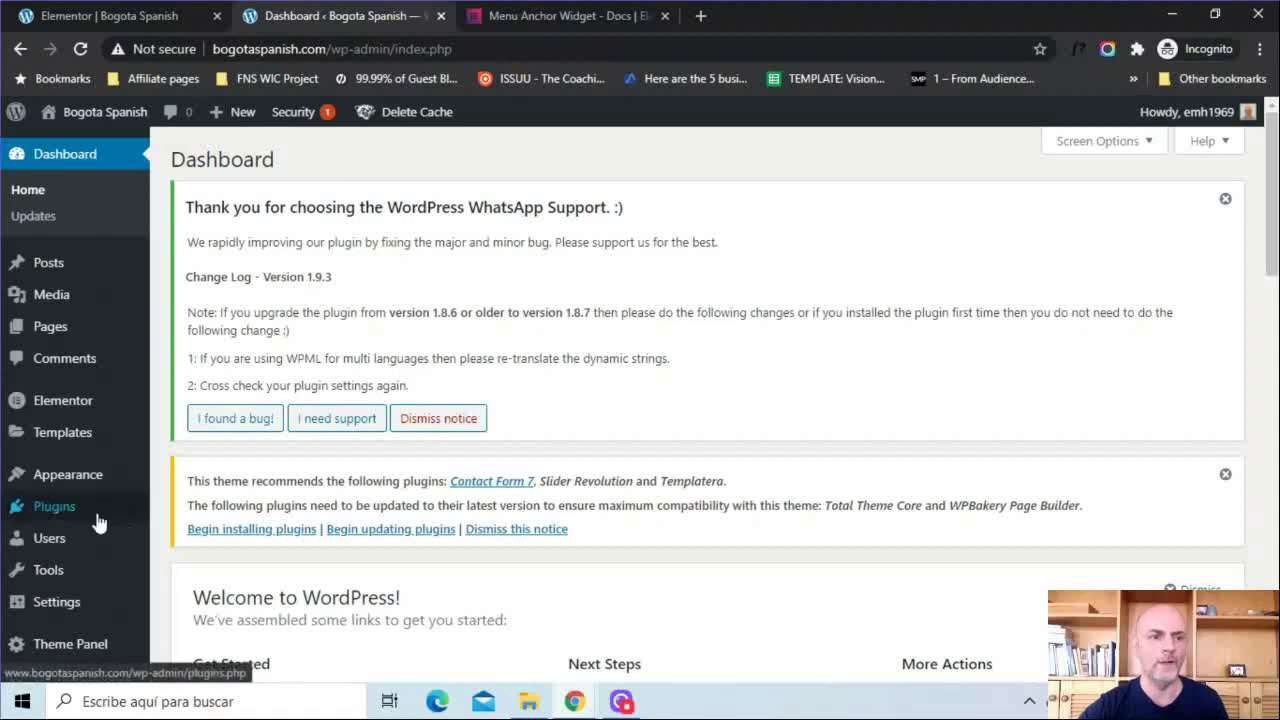
pyautogui.moveTo(50, 478)
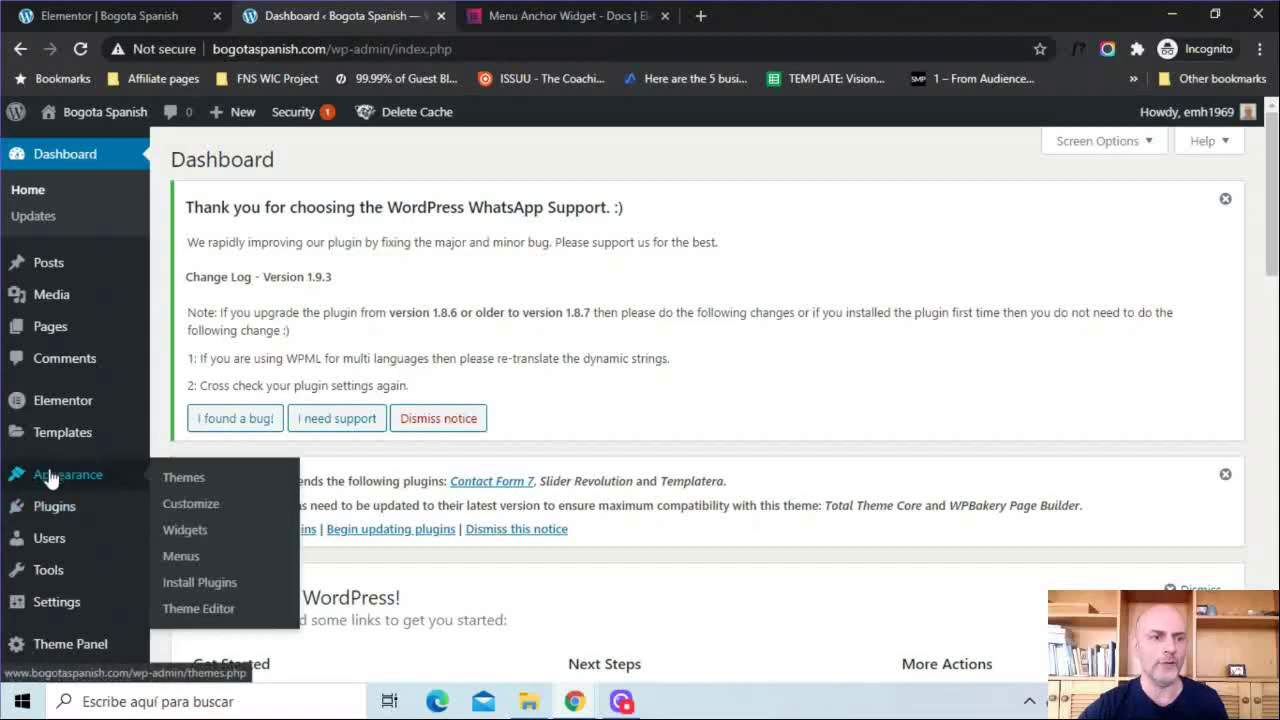
pyautogui.click(178, 557)
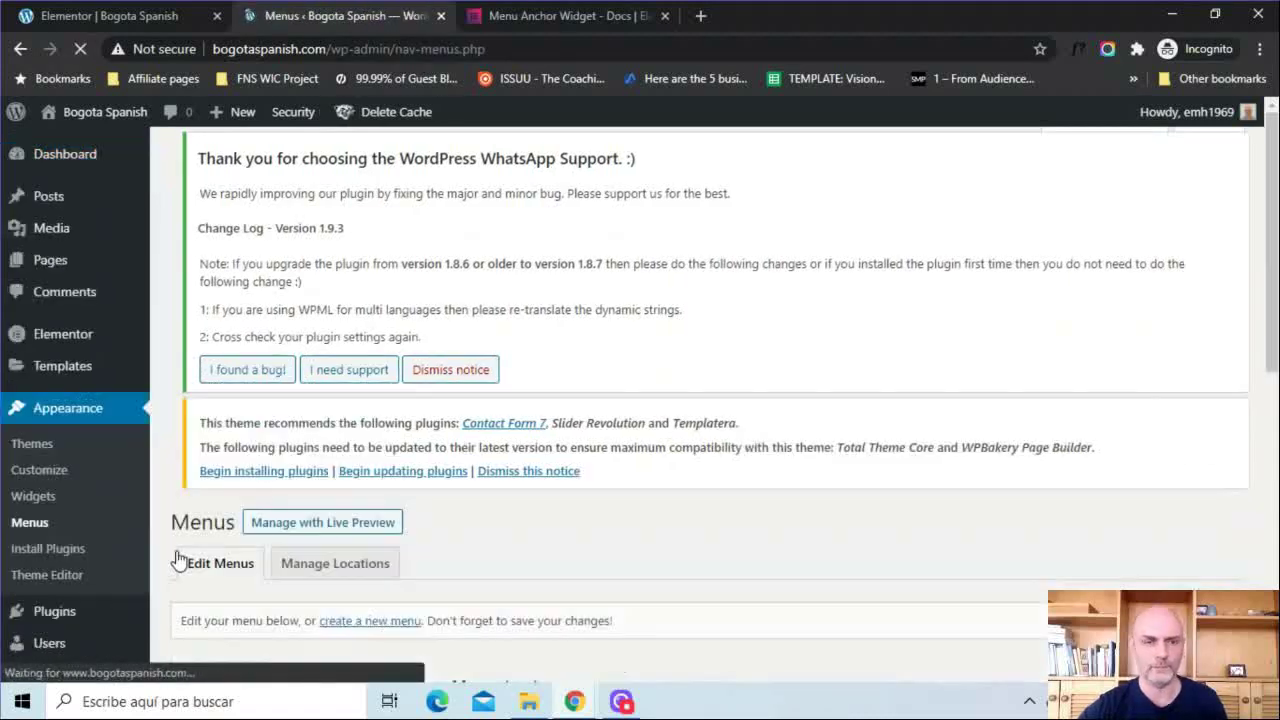
pyautogui.scroll(-5, 960, 446)
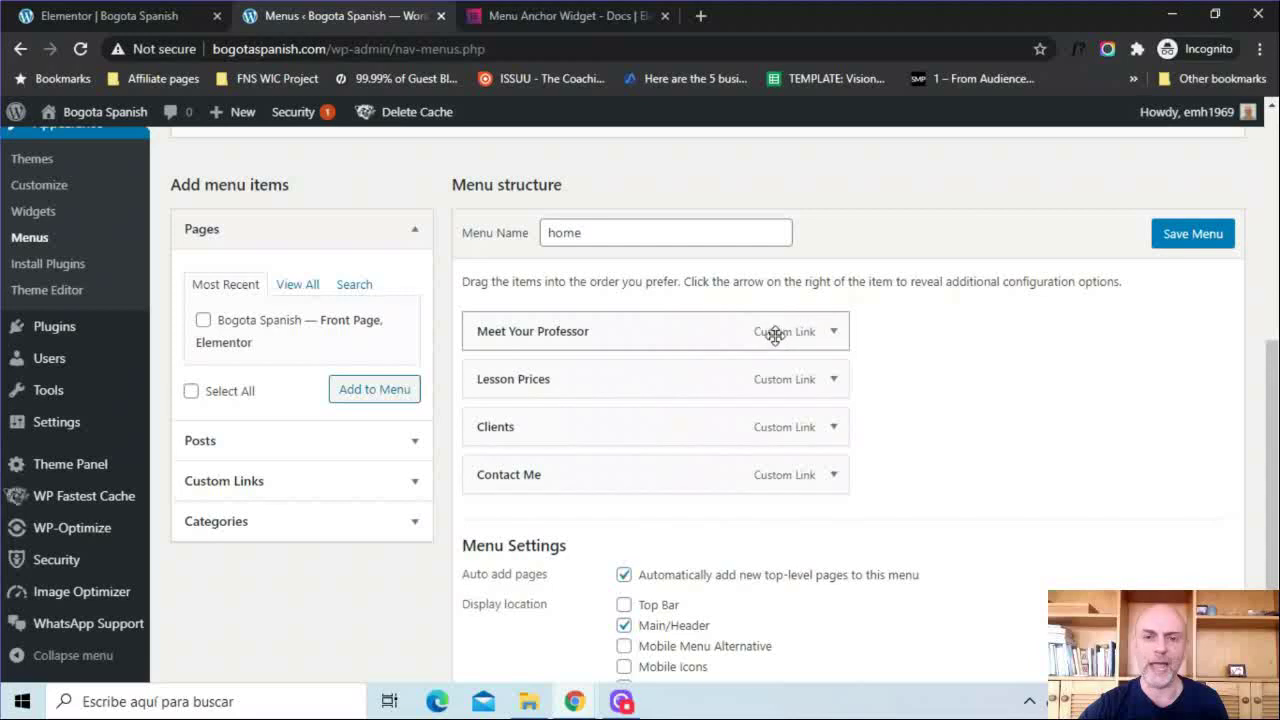
pyautogui.click(830, 334)
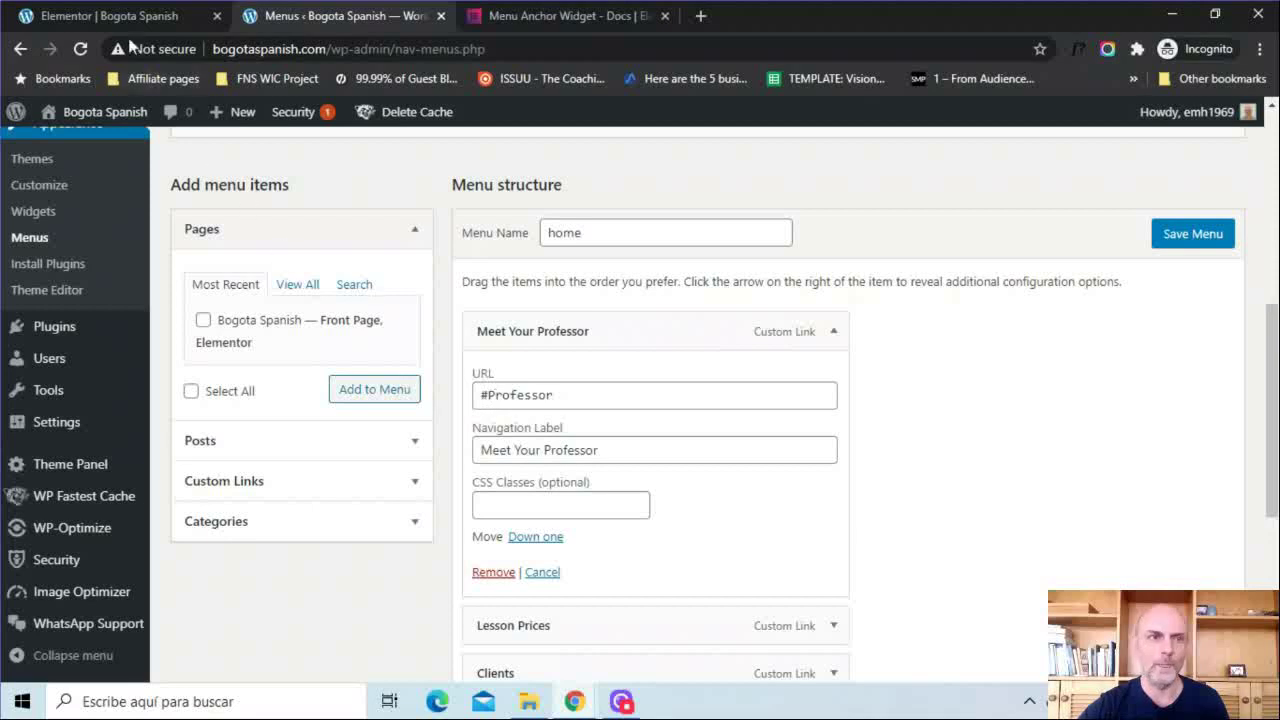
# Compare the ID of the menu anchor above Meet Your Professor with the URL of its WordPress menu item
pyautogui.click(100, 13)
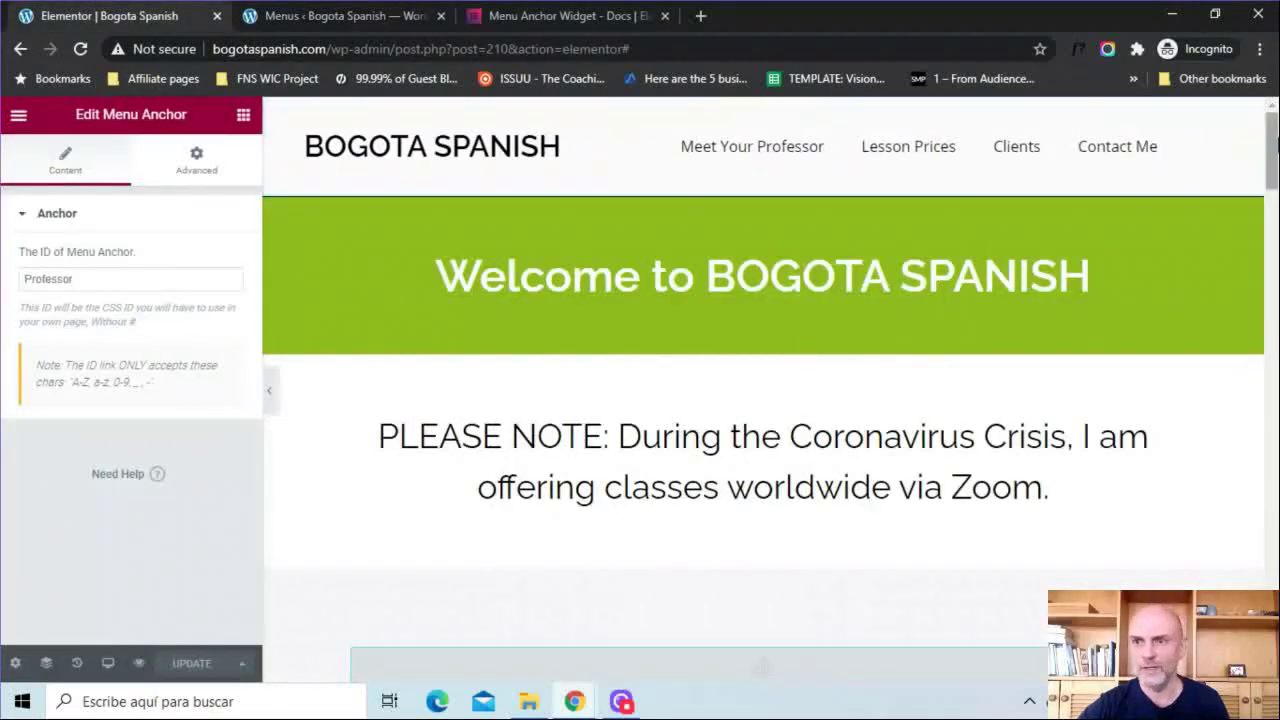
pyautogui.scroll(-5, 1275, 145)
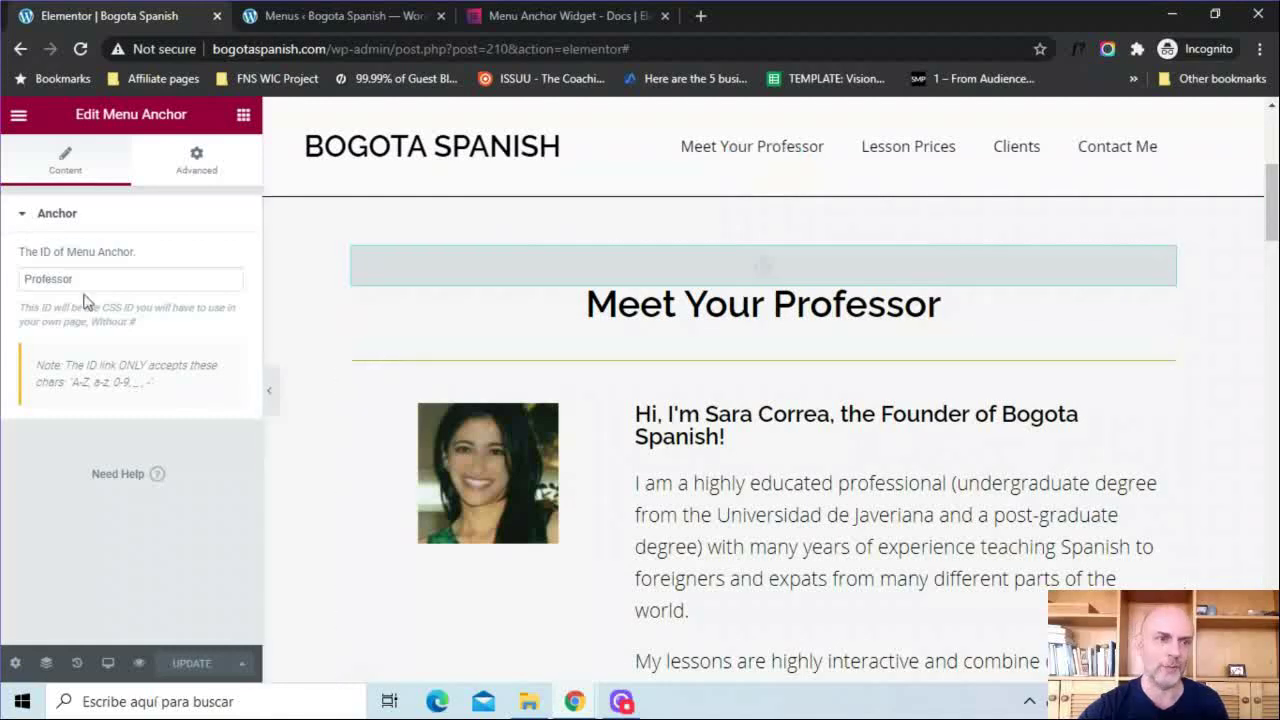
pyautogui.click(340, 15)
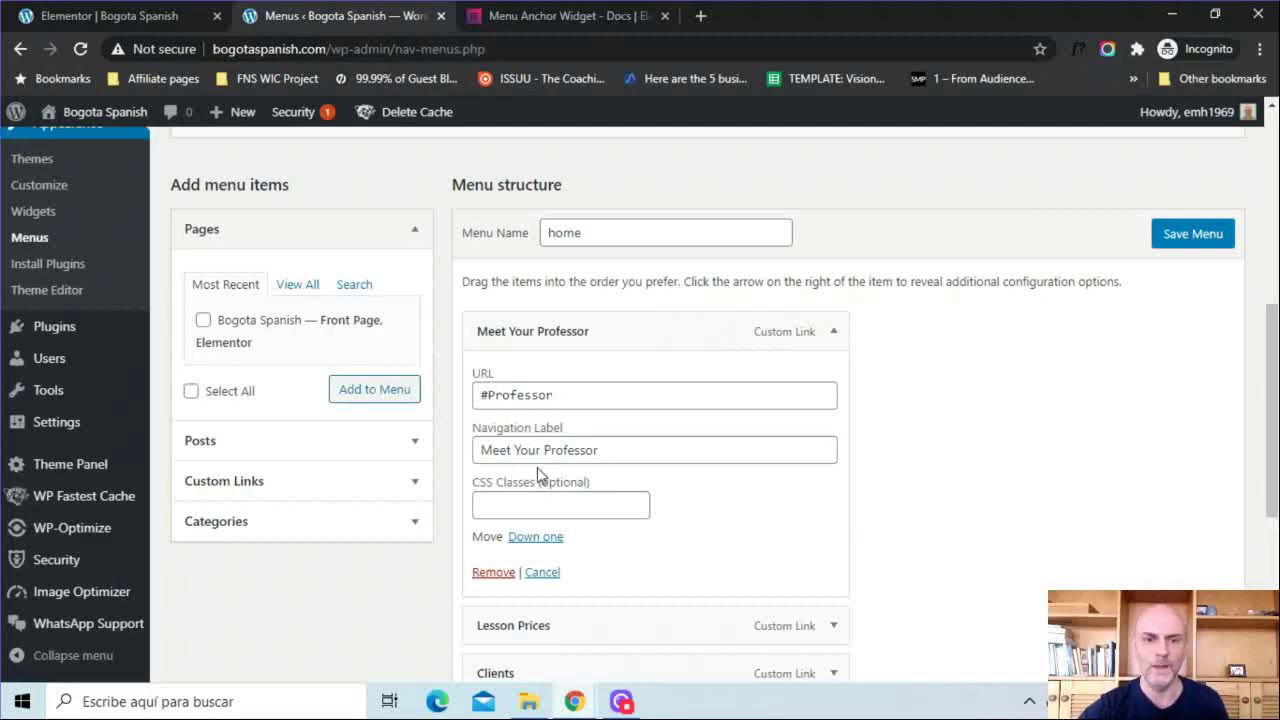
pyautogui.click(112, 15)
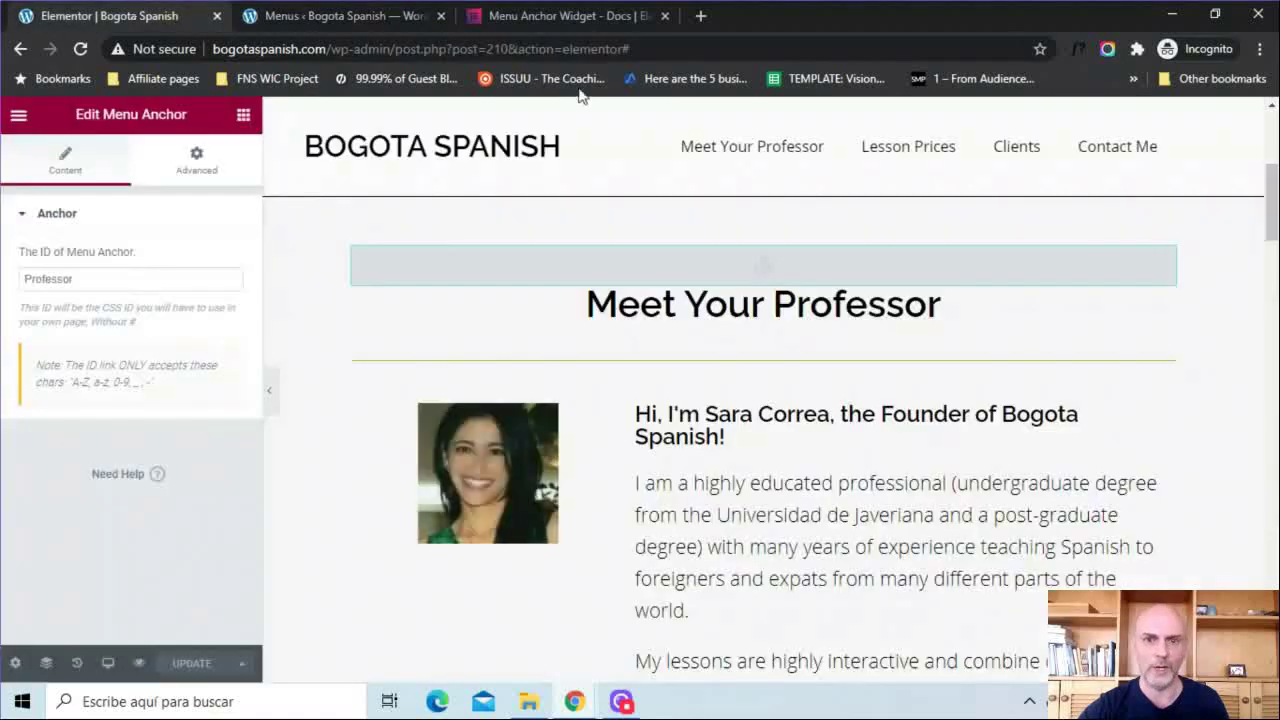
pyautogui.click(362, 12)
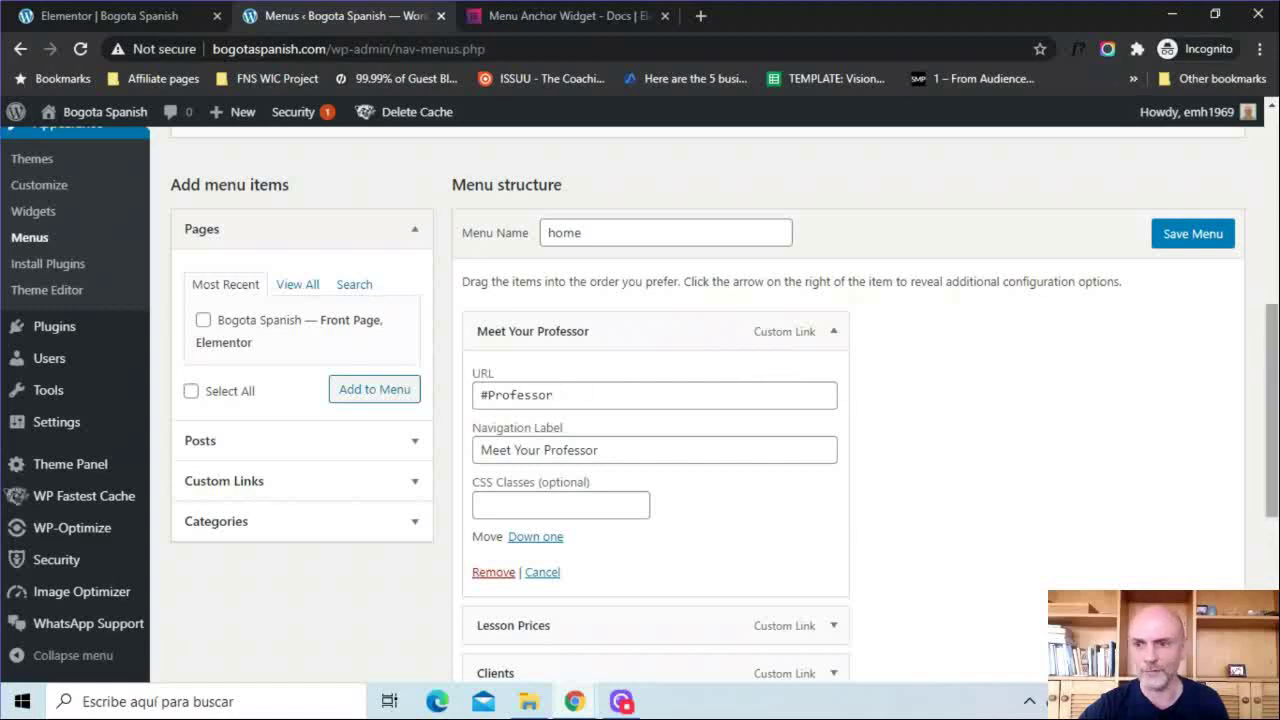
# Expand the Lesson Prices, Clients and Contact Me menu items to check their custom link URLs
pyautogui.moveTo(1274, 381); pyautogui.dragTo(1275, 487)
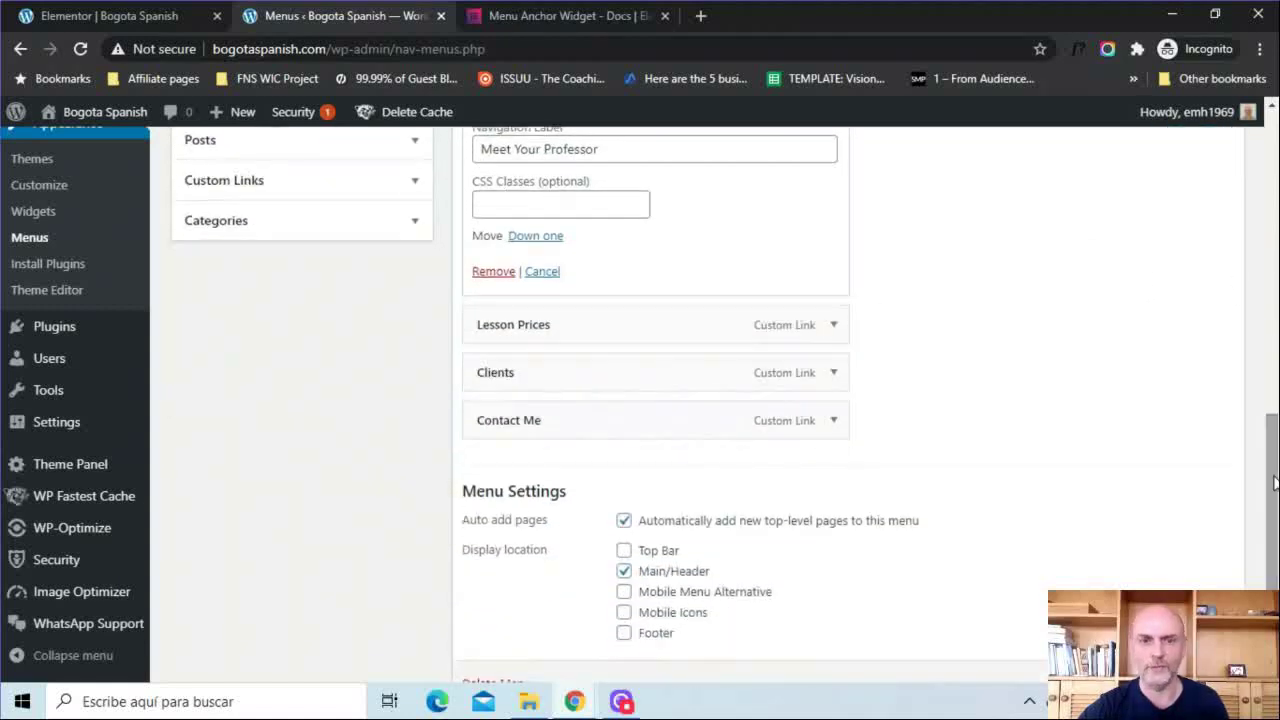
pyautogui.click(831, 325)
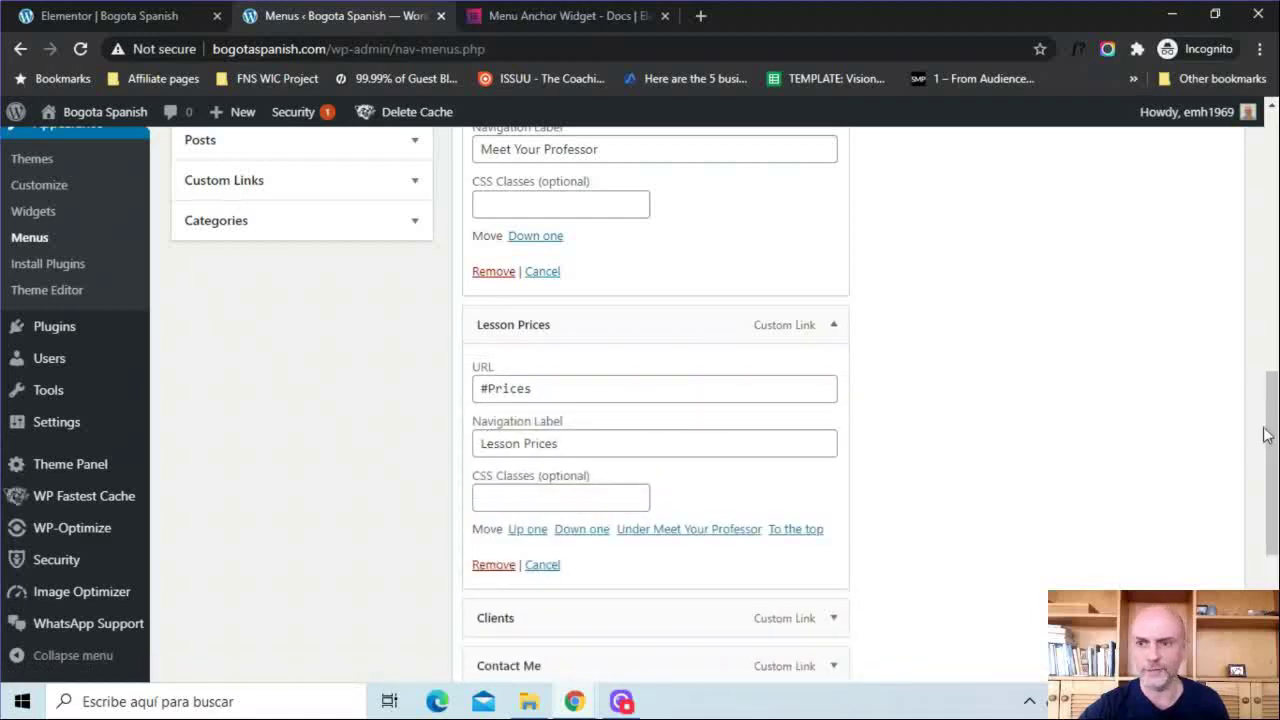
pyautogui.moveTo(1268, 433); pyautogui.dragTo(1271, 523)
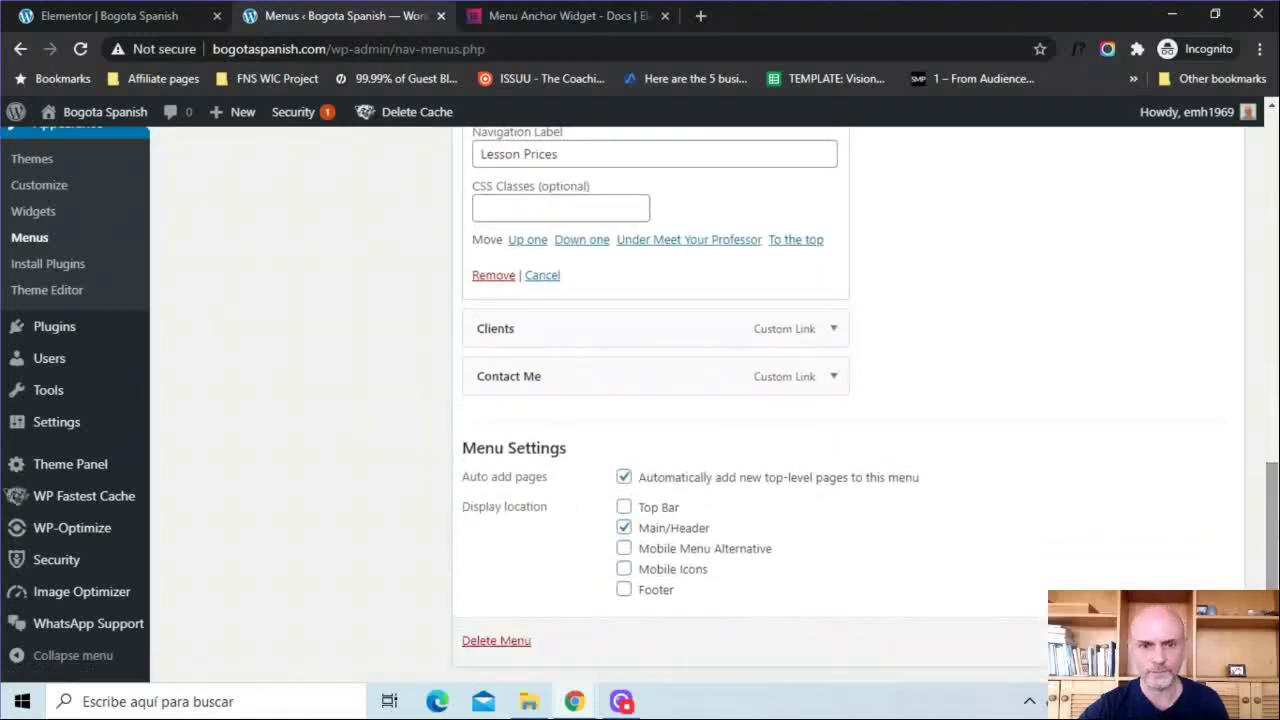
pyautogui.click(829, 330)
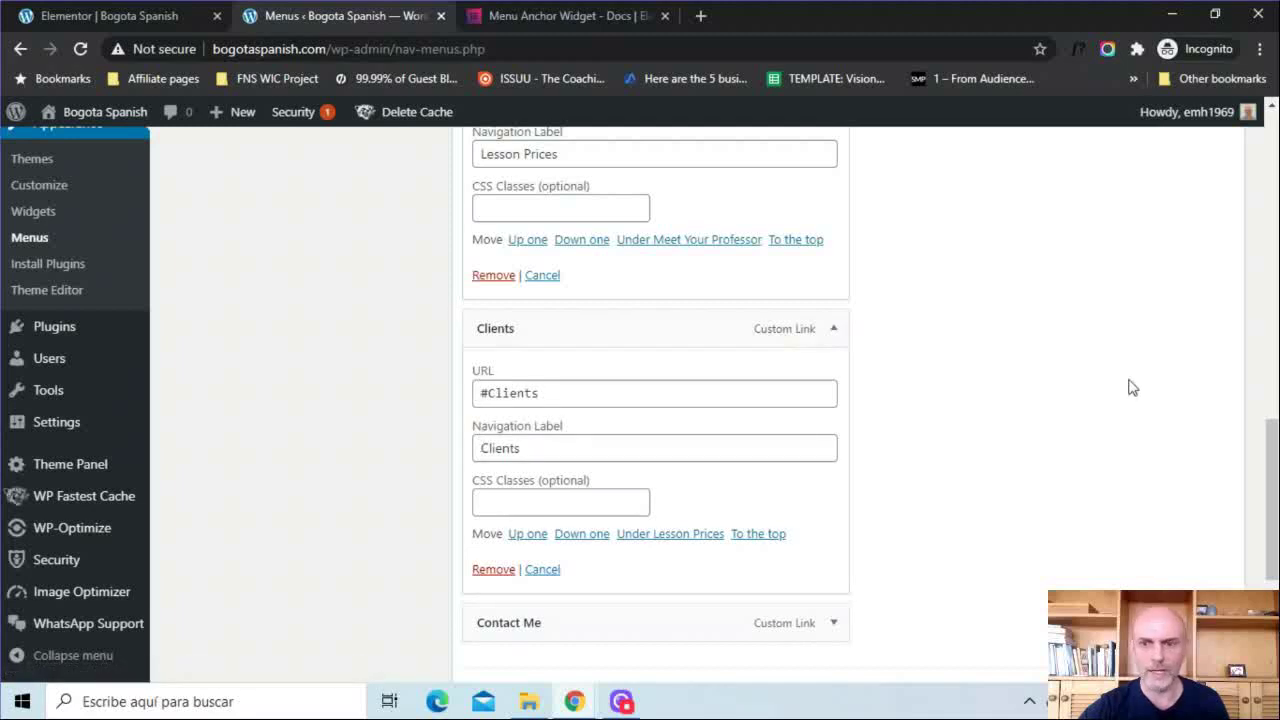
pyautogui.moveTo(1270, 470); pyautogui.dragTo(1271, 550)
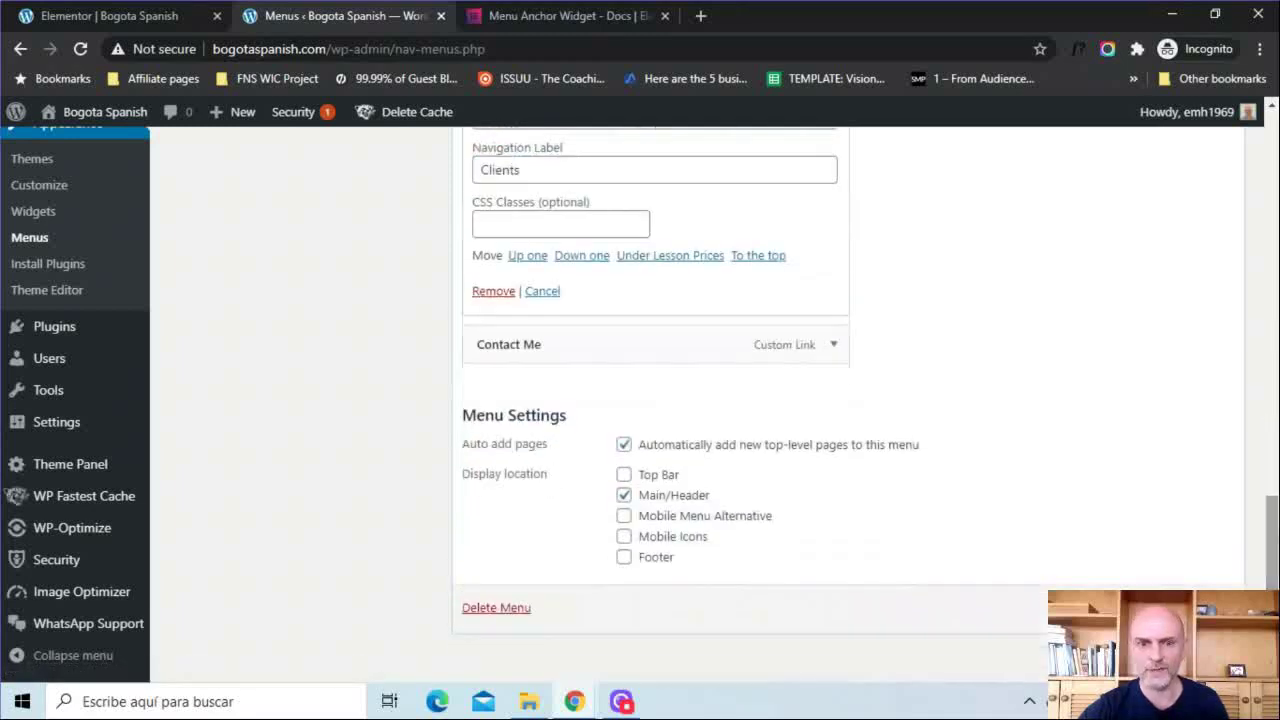
pyautogui.click(830, 350)
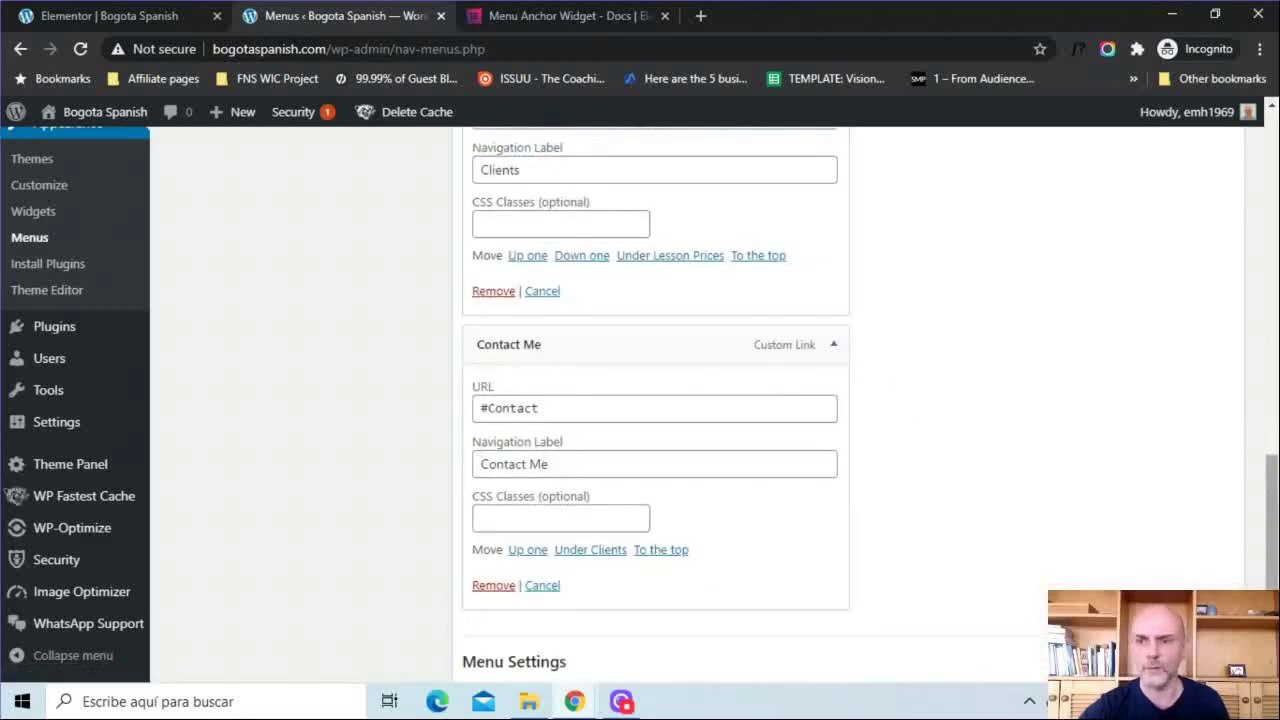
# Start a new custom link for the home menu with "#" as its URL
pyautogui.moveTo(1272, 520); pyautogui.dragTo(1277, 336)
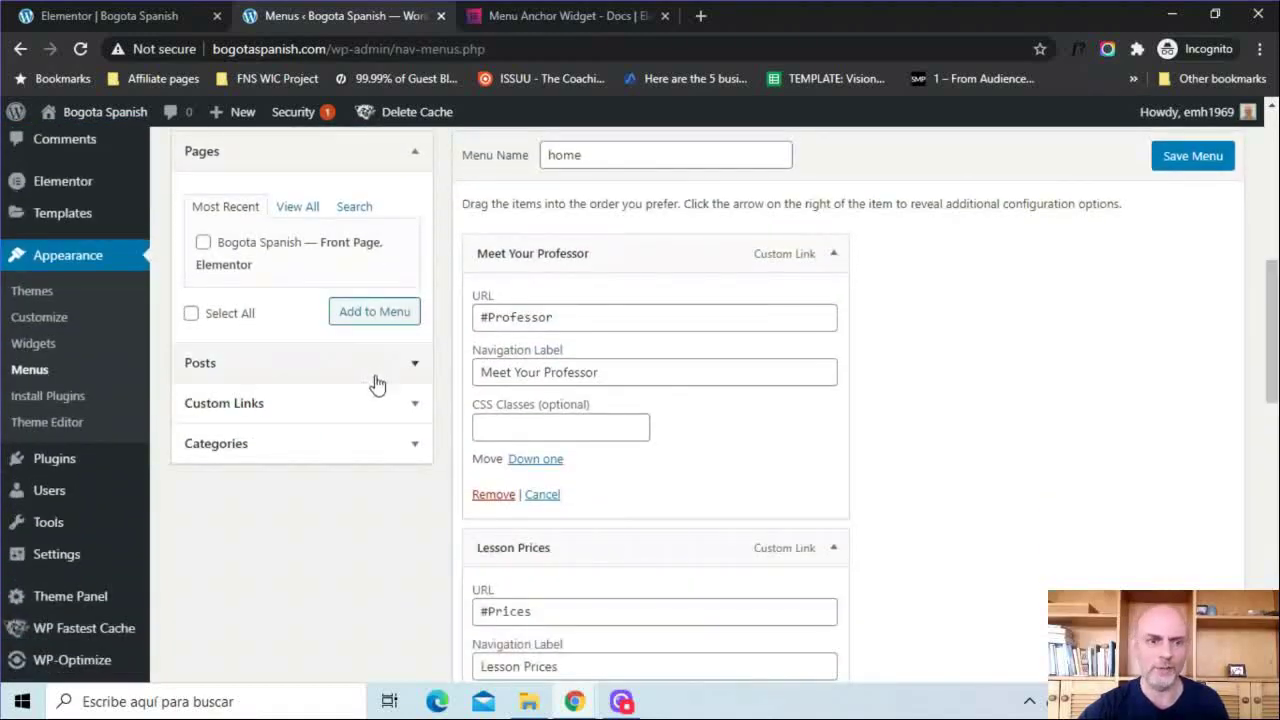
pyautogui.click(396, 406)
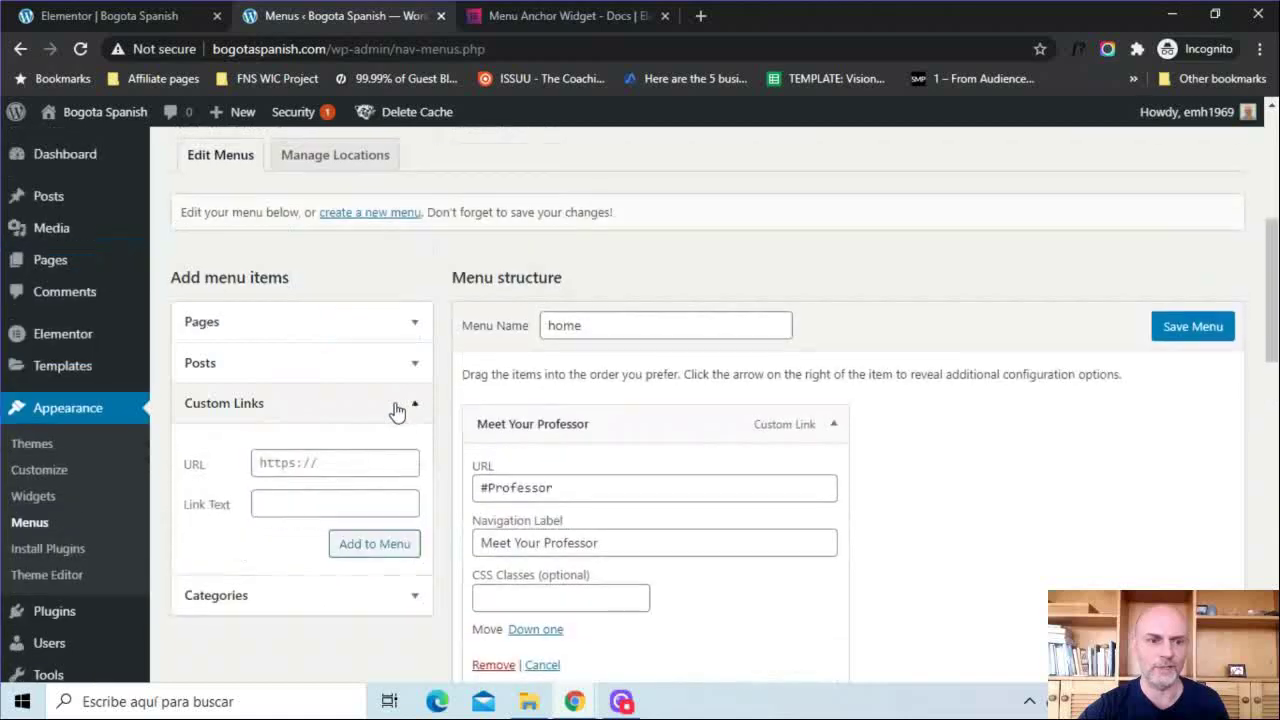
pyautogui.click(322, 470)
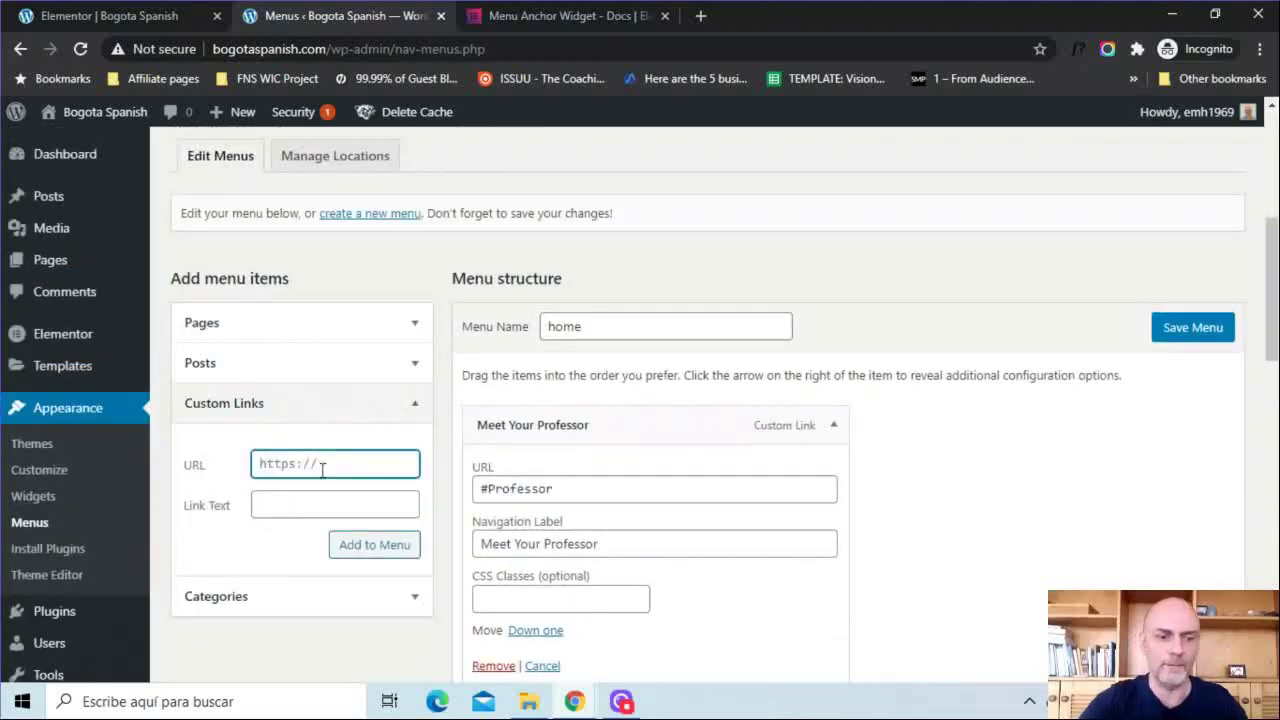
pyautogui.write('#')
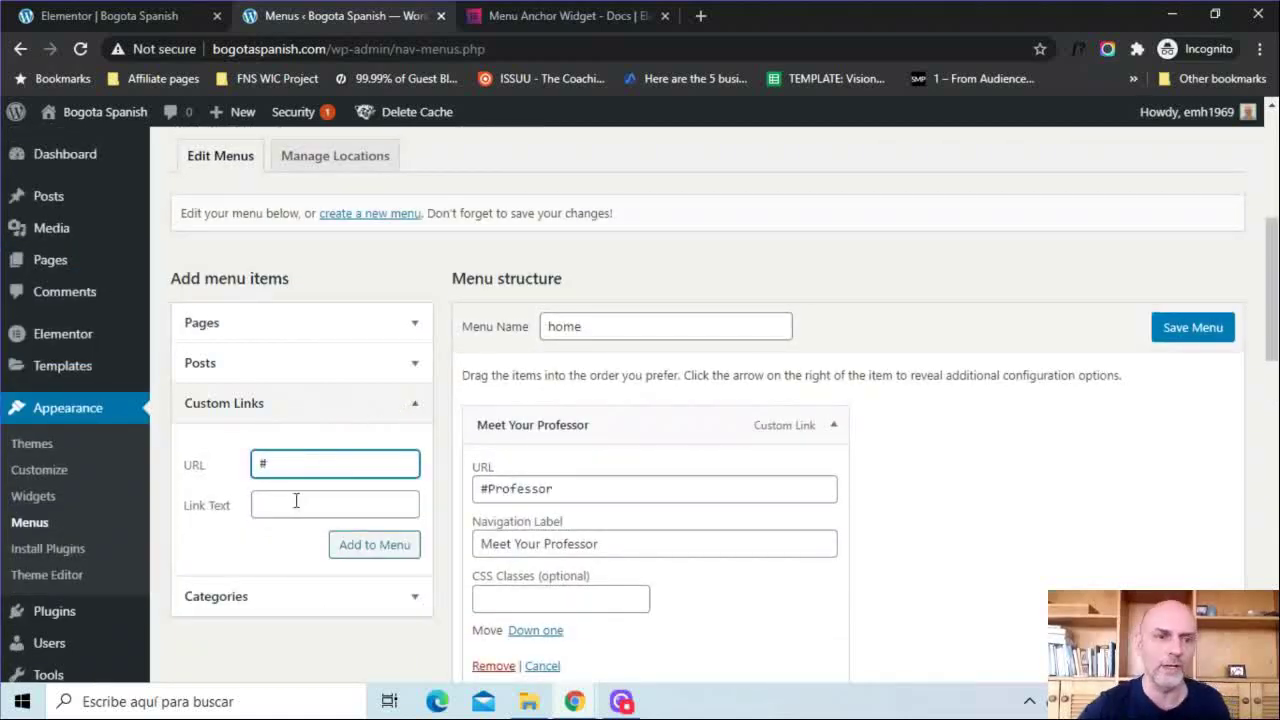
# Compare the professor section's anchor ID in Elementor with the new custom link's URL field in WordPress, and return to Elementor
pyautogui.click(120, 16)
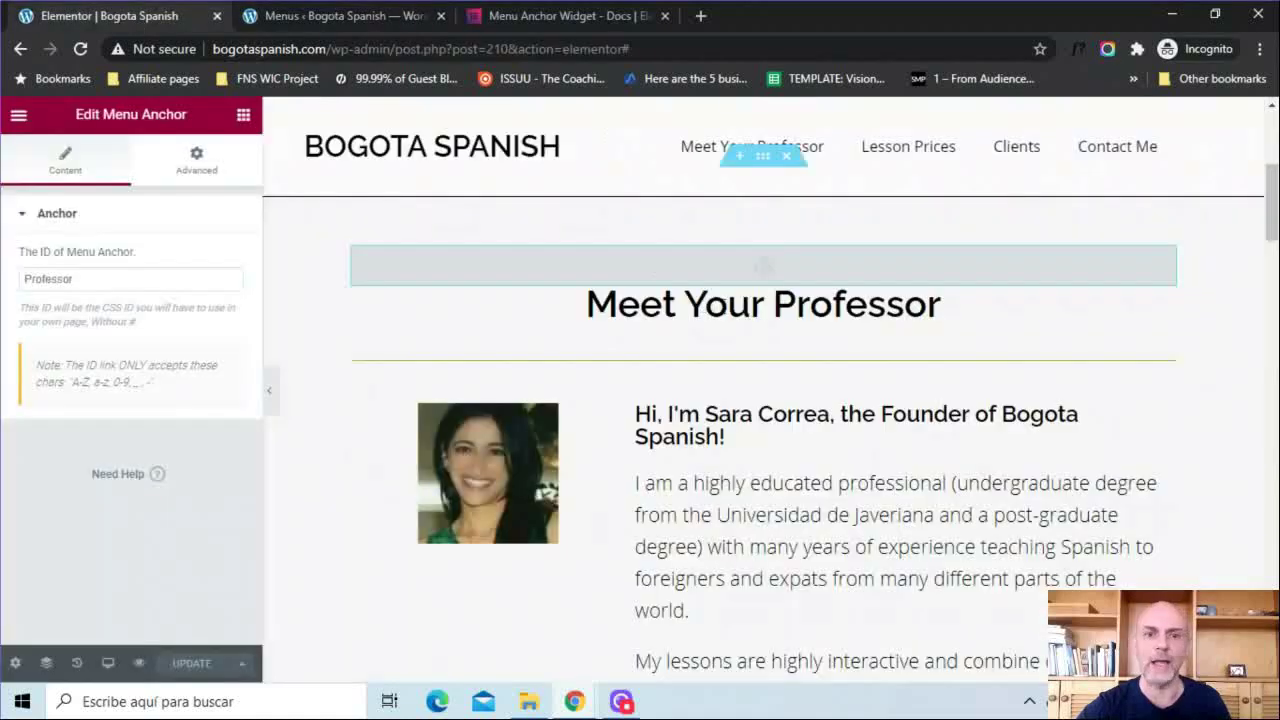
pyautogui.click(345, 16)
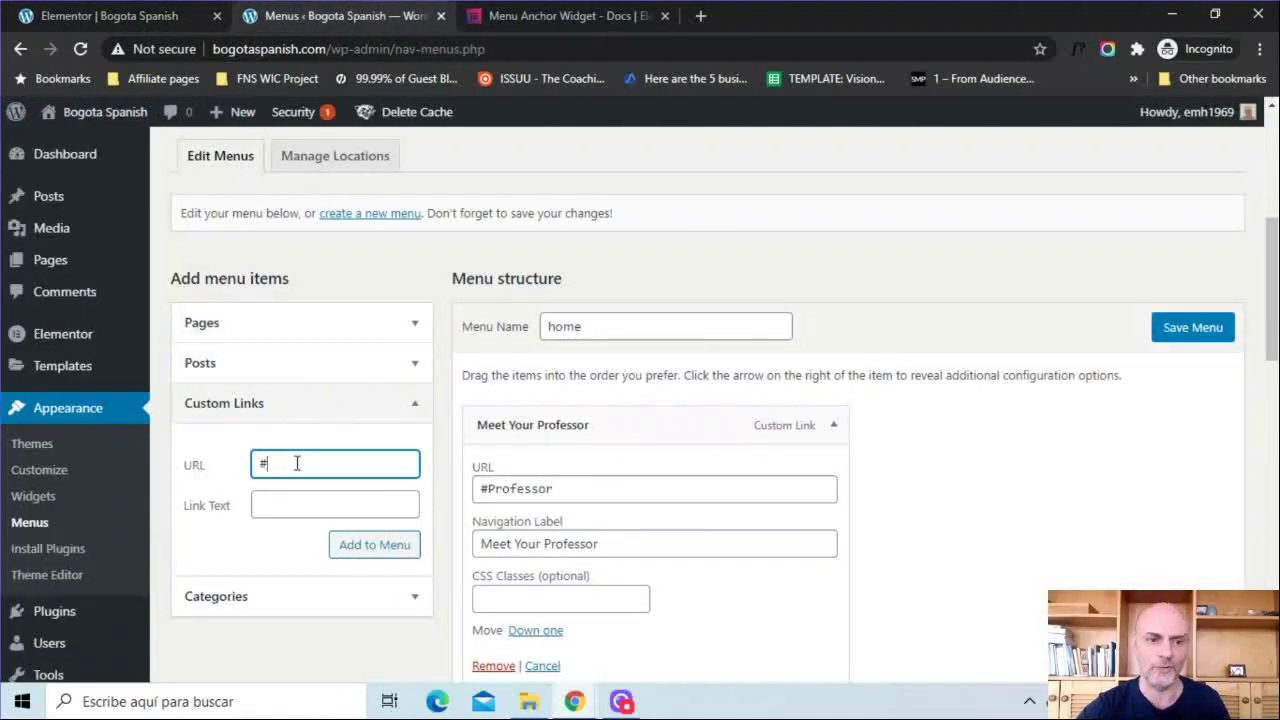
pyautogui.click(100, 16)
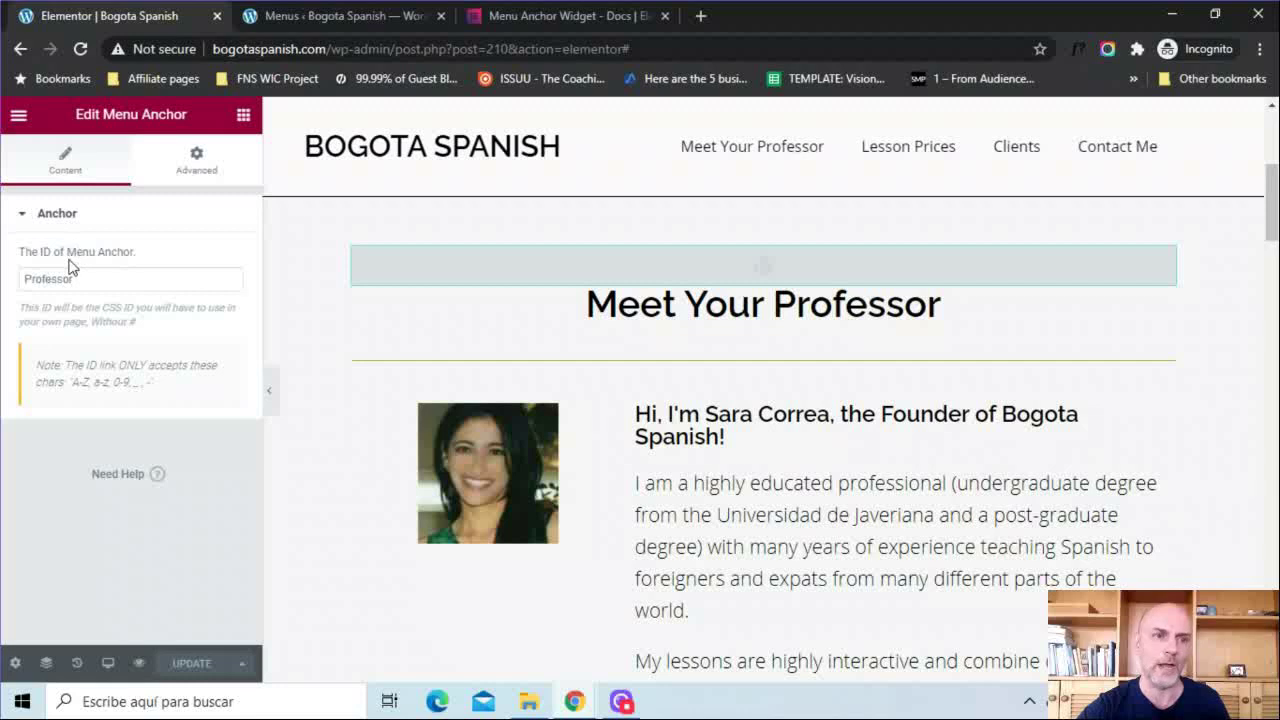
pyautogui.click(303, 17)
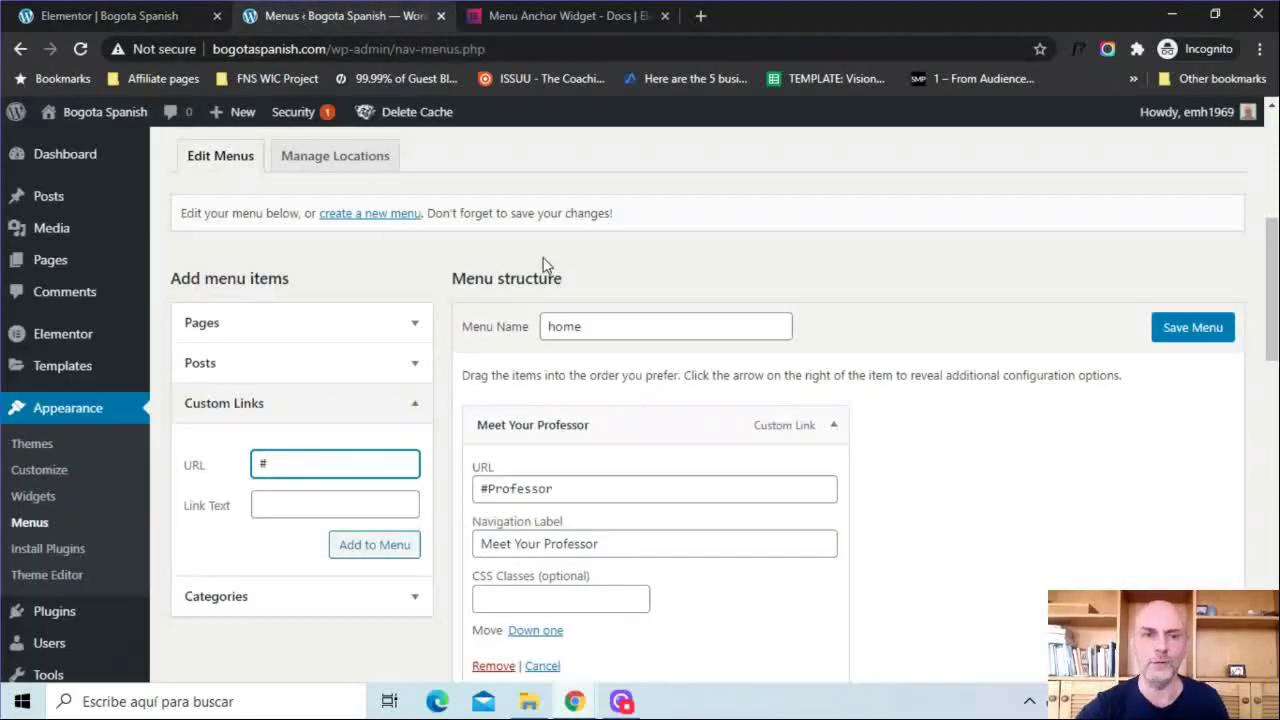
pyautogui.click(143, 12)
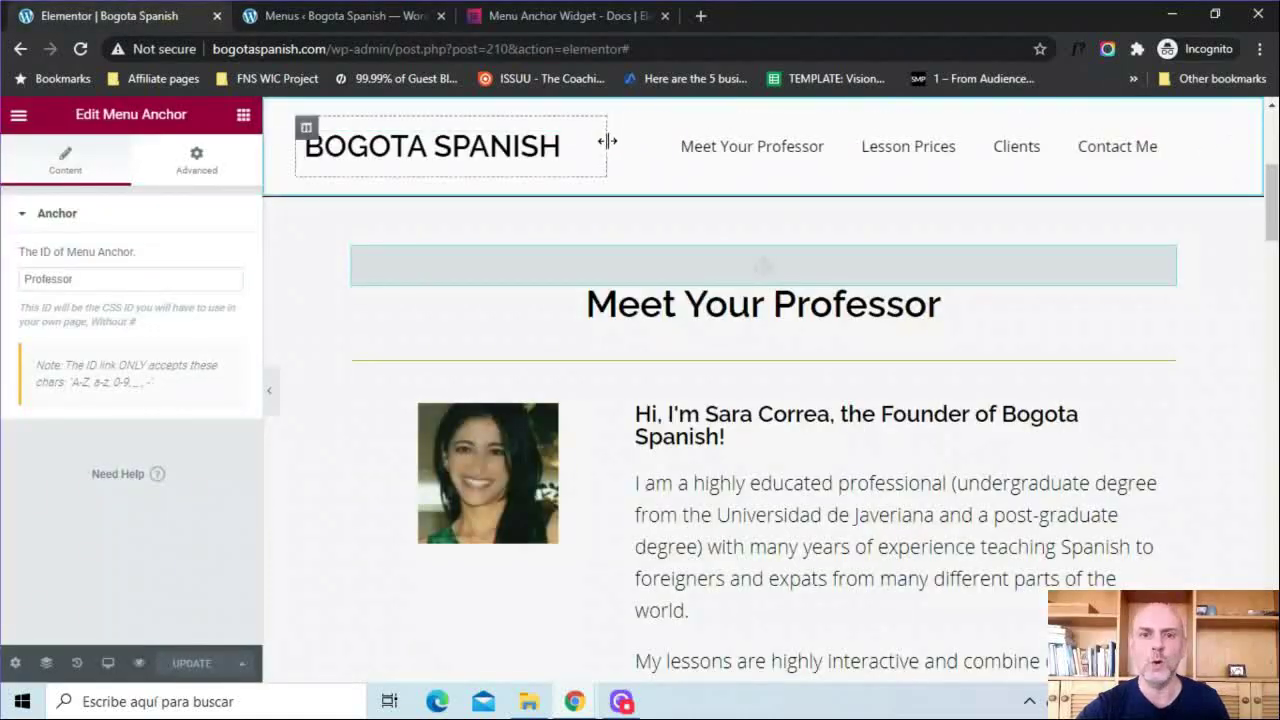
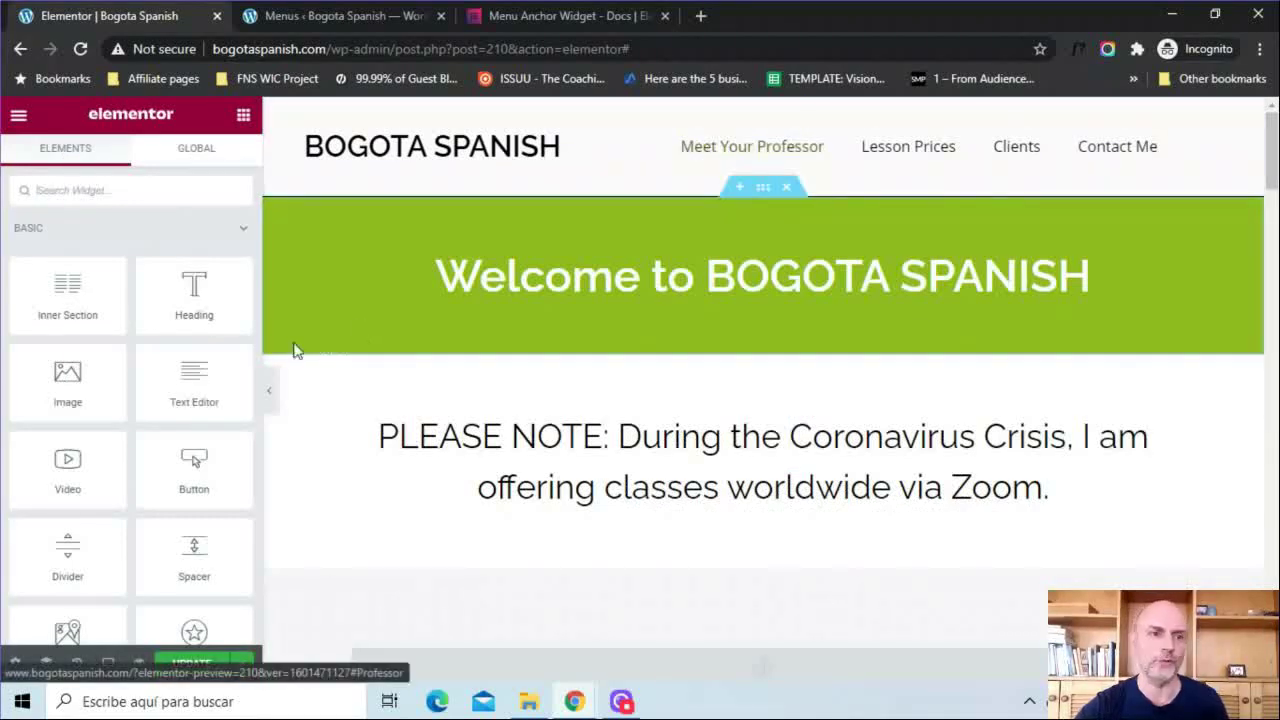
# Search the widgets for "hea" and place a Heading widget in the header below the navigation menu
pyautogui.click(151, 195)
pyautogui.write('hea')
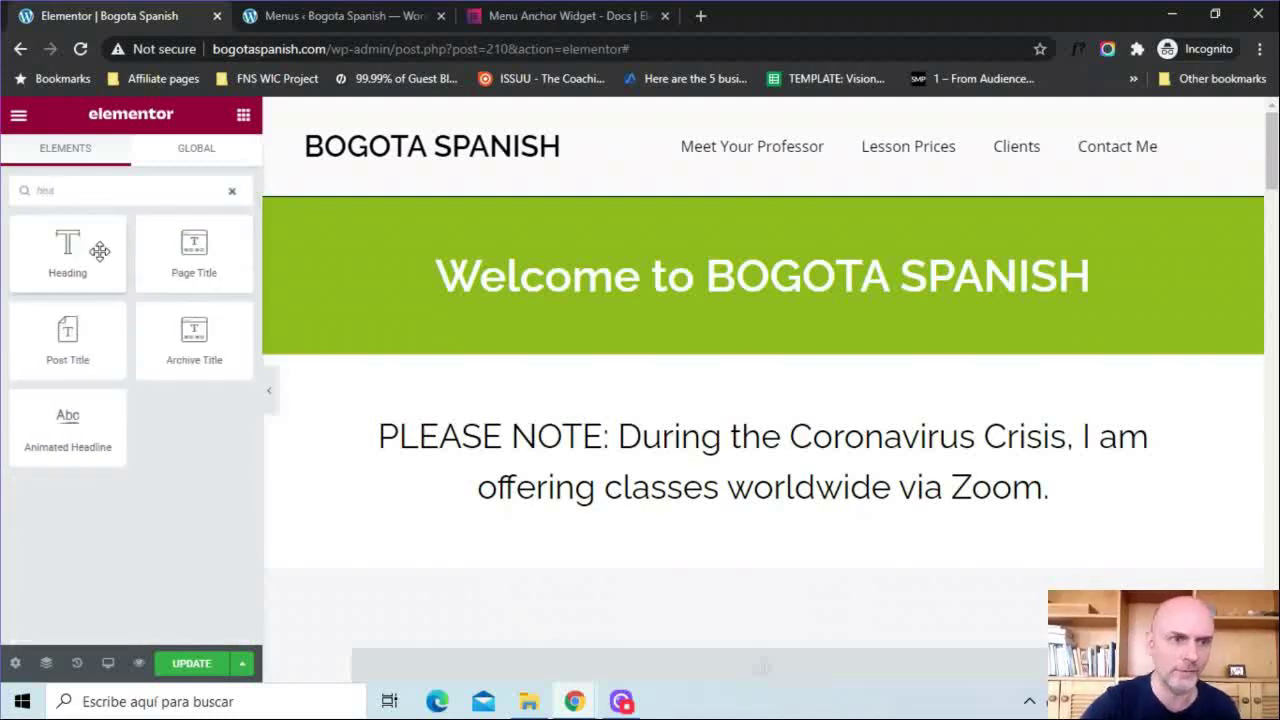
pyautogui.moveTo(67, 250); pyautogui.dragTo(735, 188)
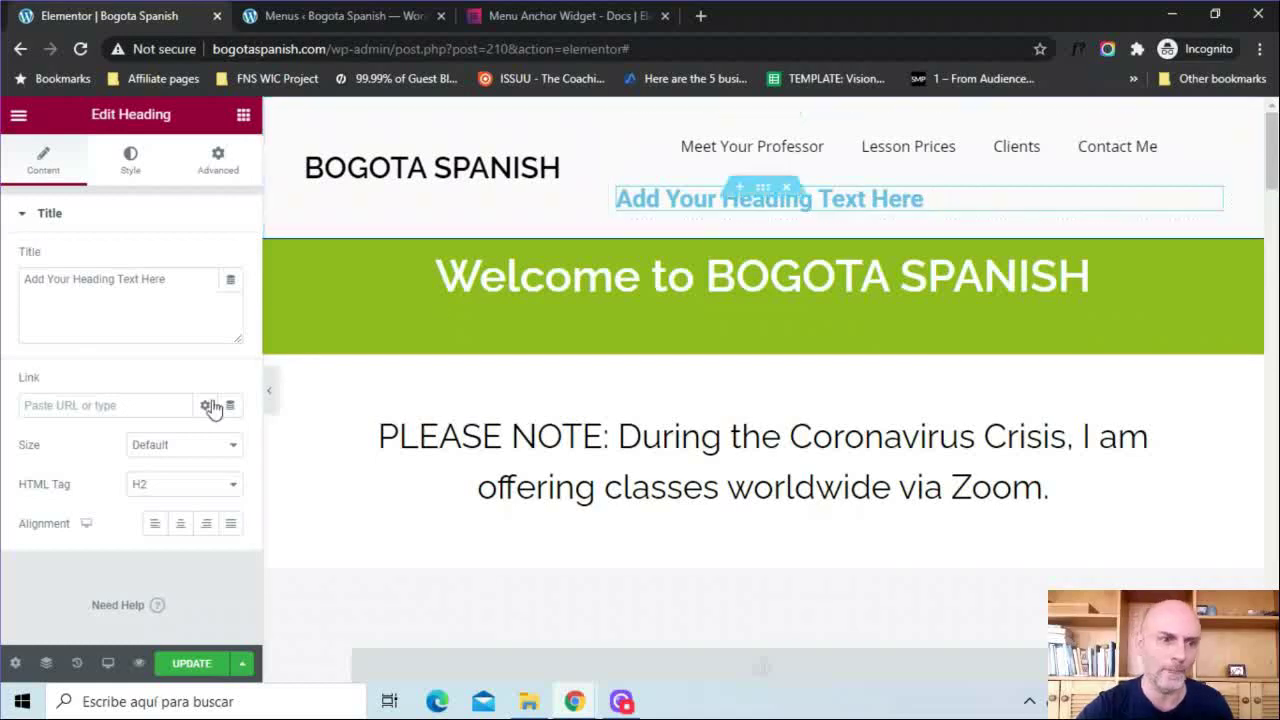
# Open the Menu Anchor widget above the Meet Your Professor heading to check its anchor ID
pyautogui.click(50, 404)
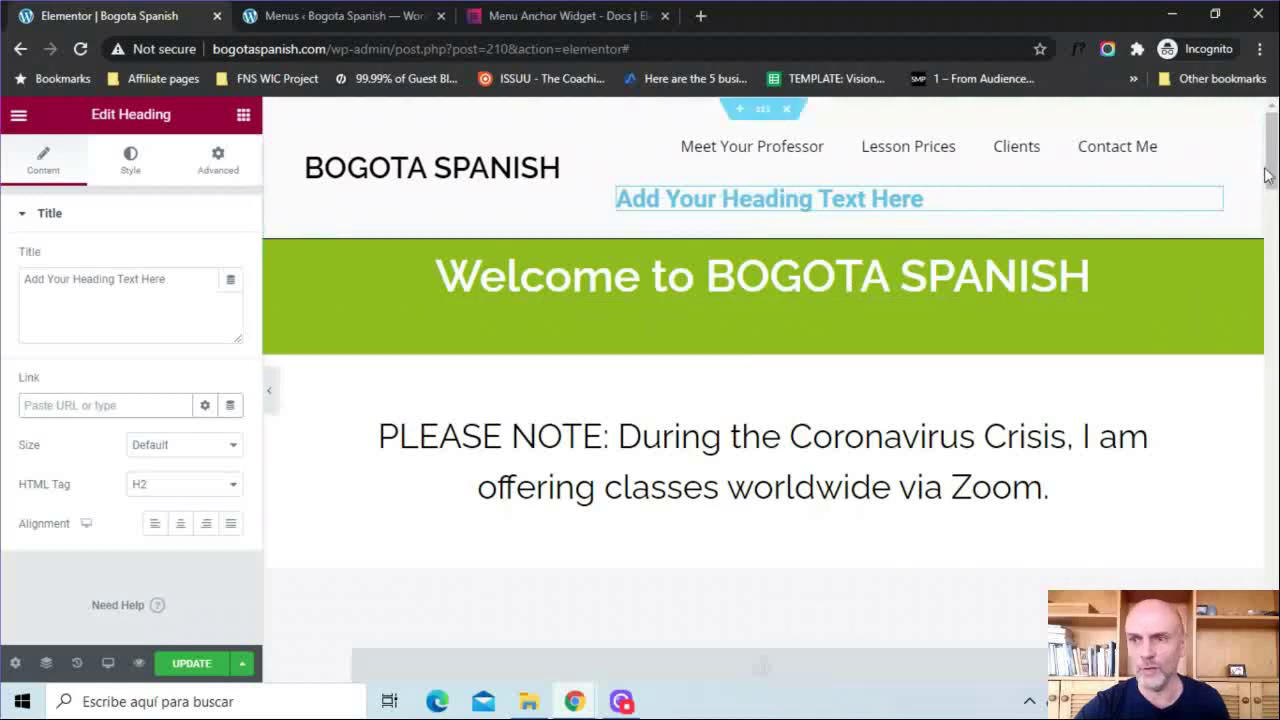
pyautogui.scroll(-5, 1036, 383)
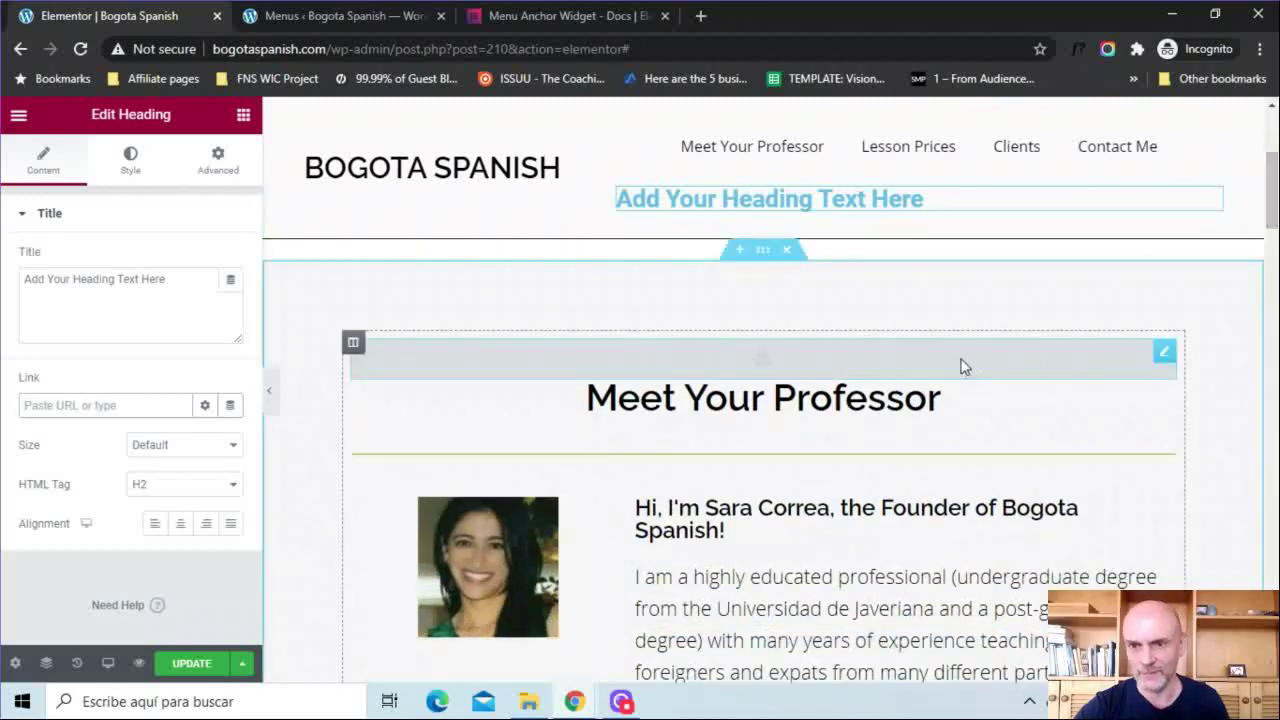
pyautogui.click(1165, 353)
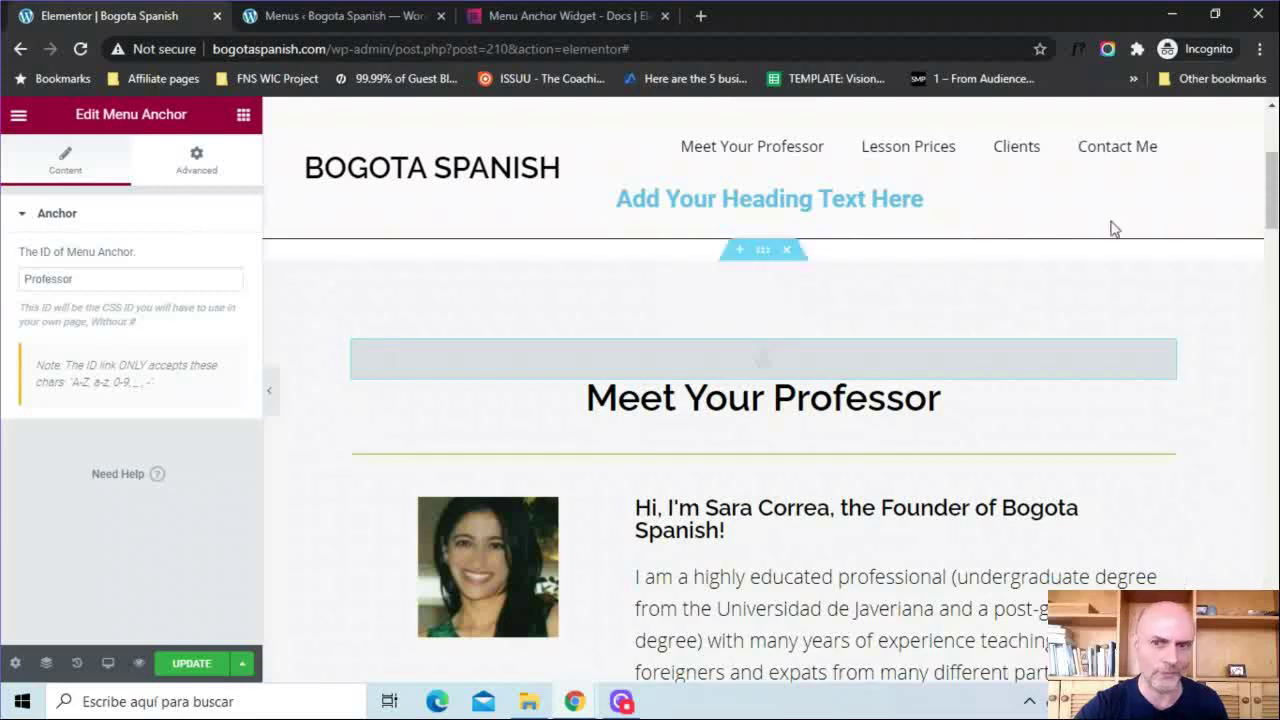
pyautogui.scroll(3, 1250, 200)
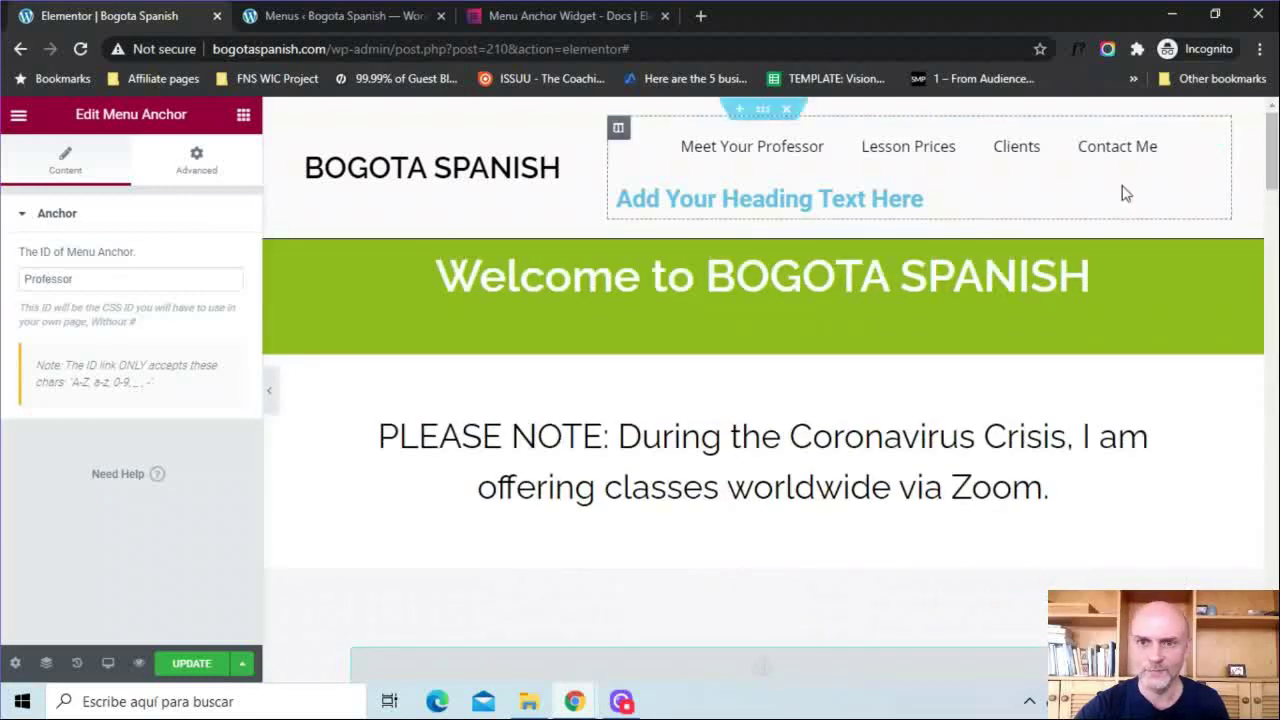
# Set the link of the new heading widget in the header to "#Professor"
pyautogui.click(1211, 199)
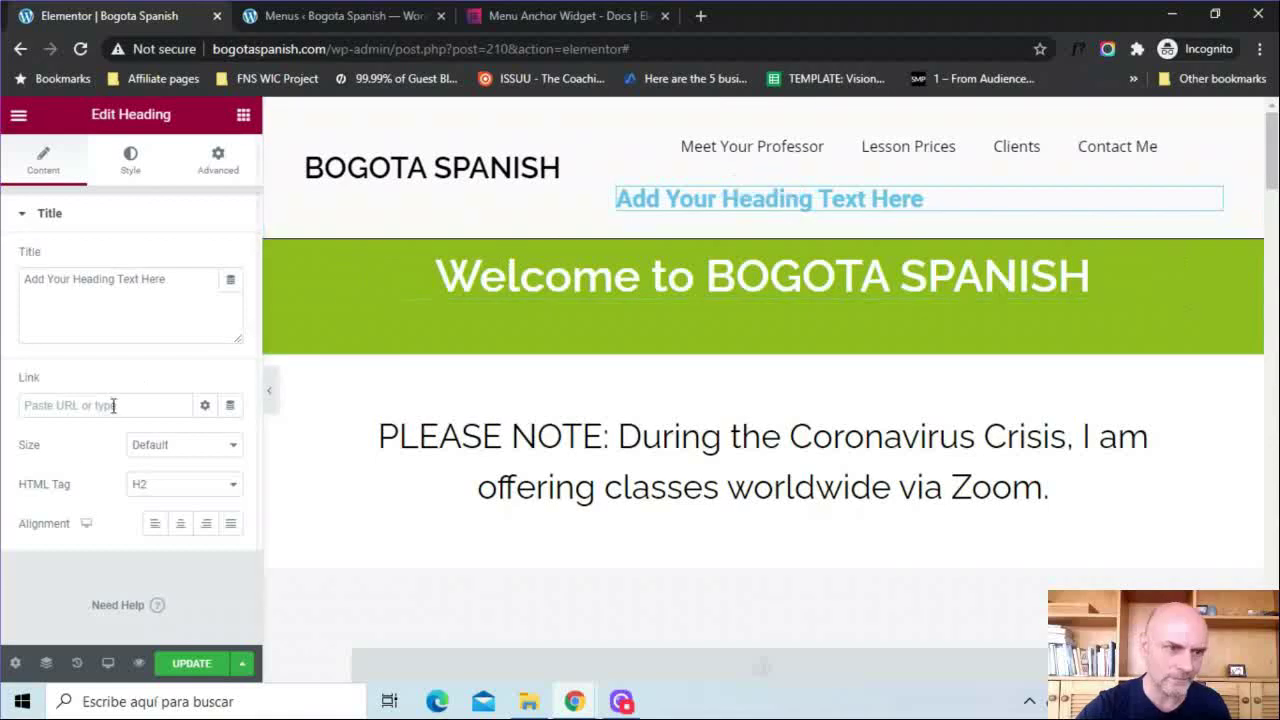
pyautogui.click(50, 410)
pyautogui.write('#Professor')
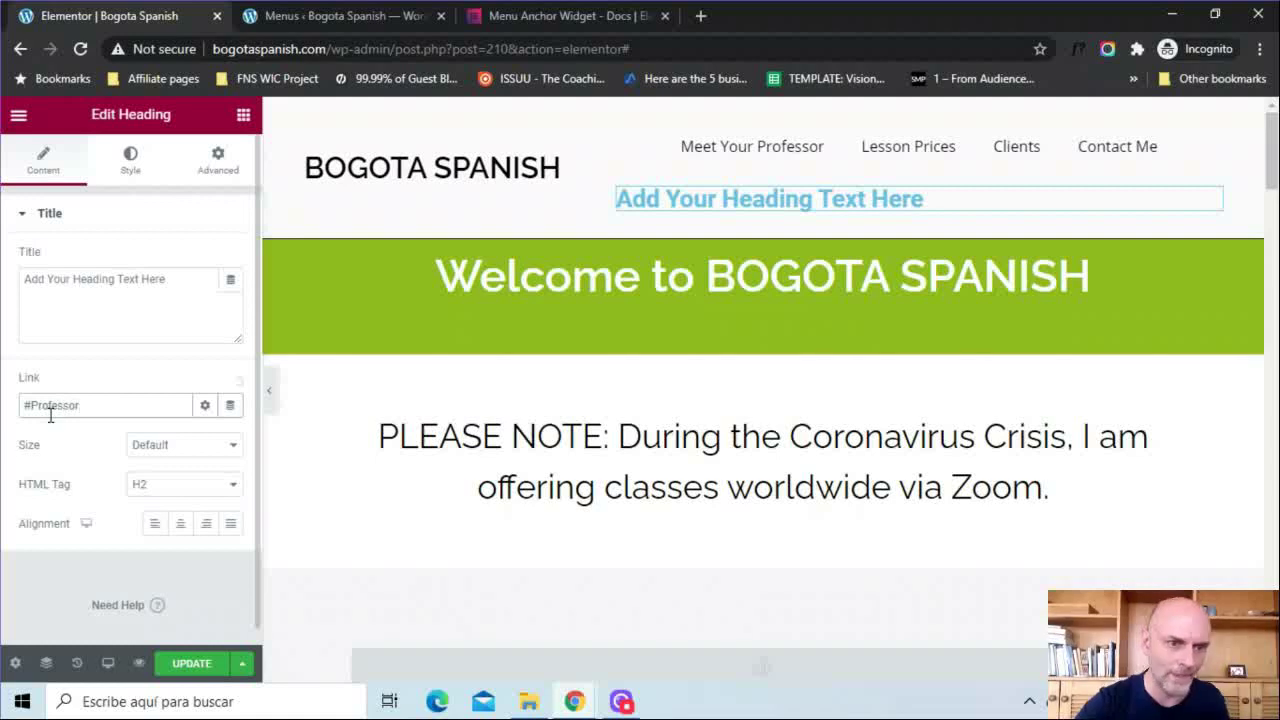
# Give the header's new heading widget the CSS class "Professor" and update the page
pyautogui.click(232, 180)
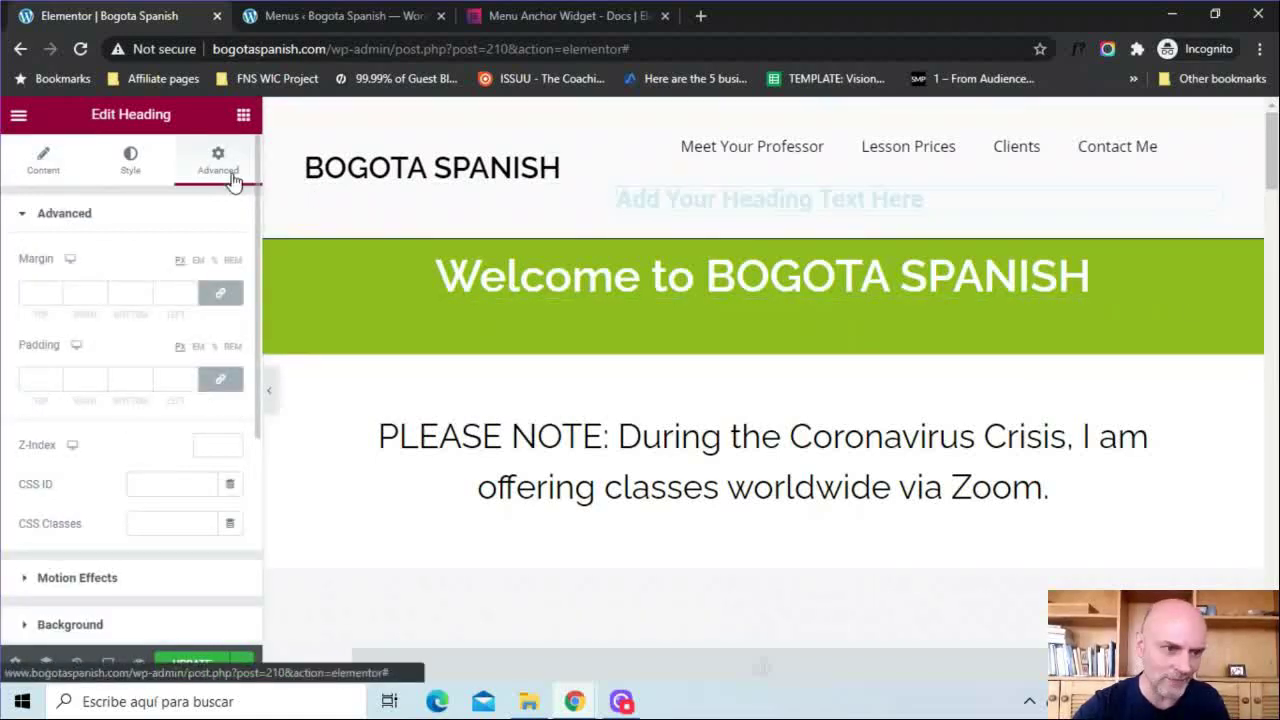
pyautogui.click(132, 521)
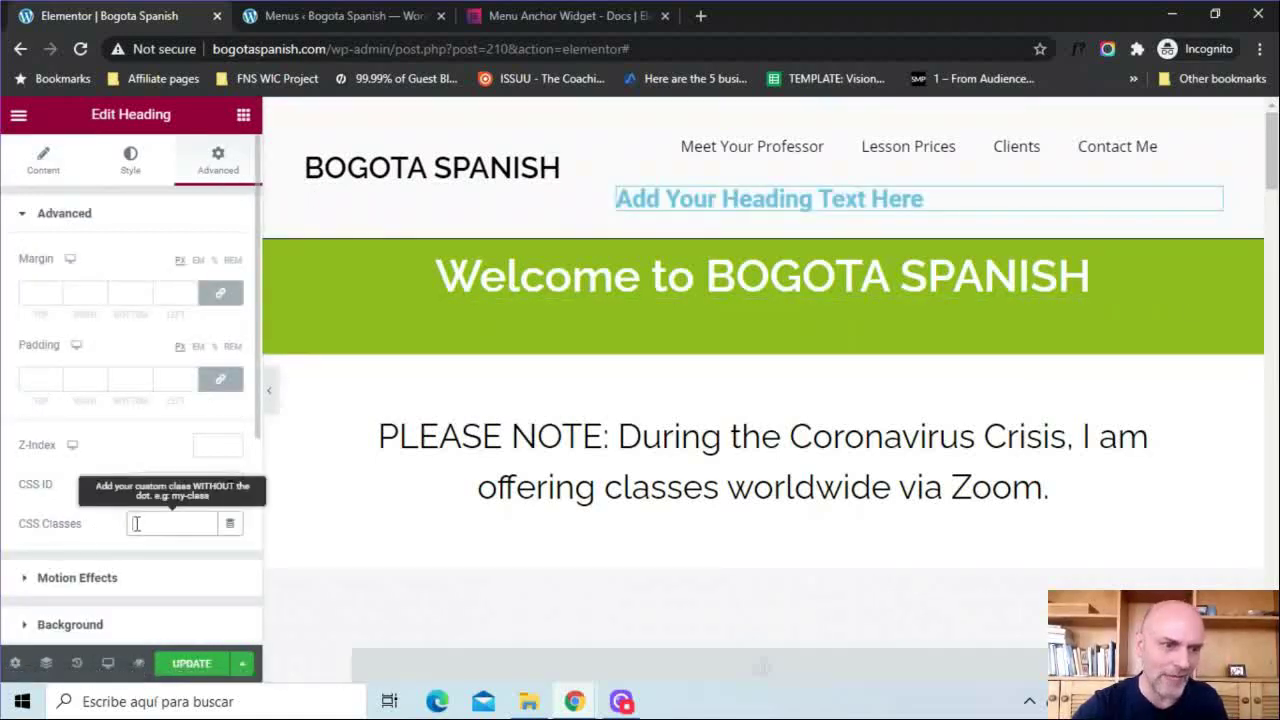
pyautogui.write('Professor')
pyautogui.click(188, 665)
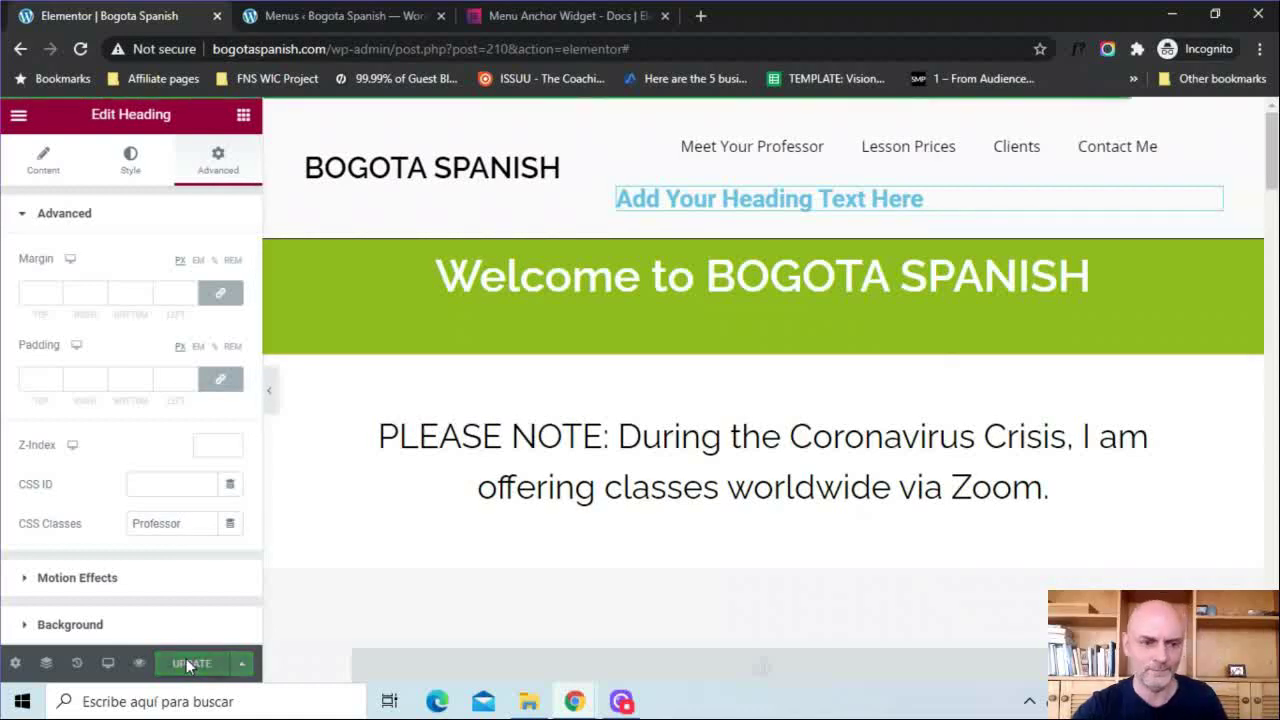
# Follow the new heading's link to test it, and delete the heading widget from the header
pyautogui.click(704, 199)
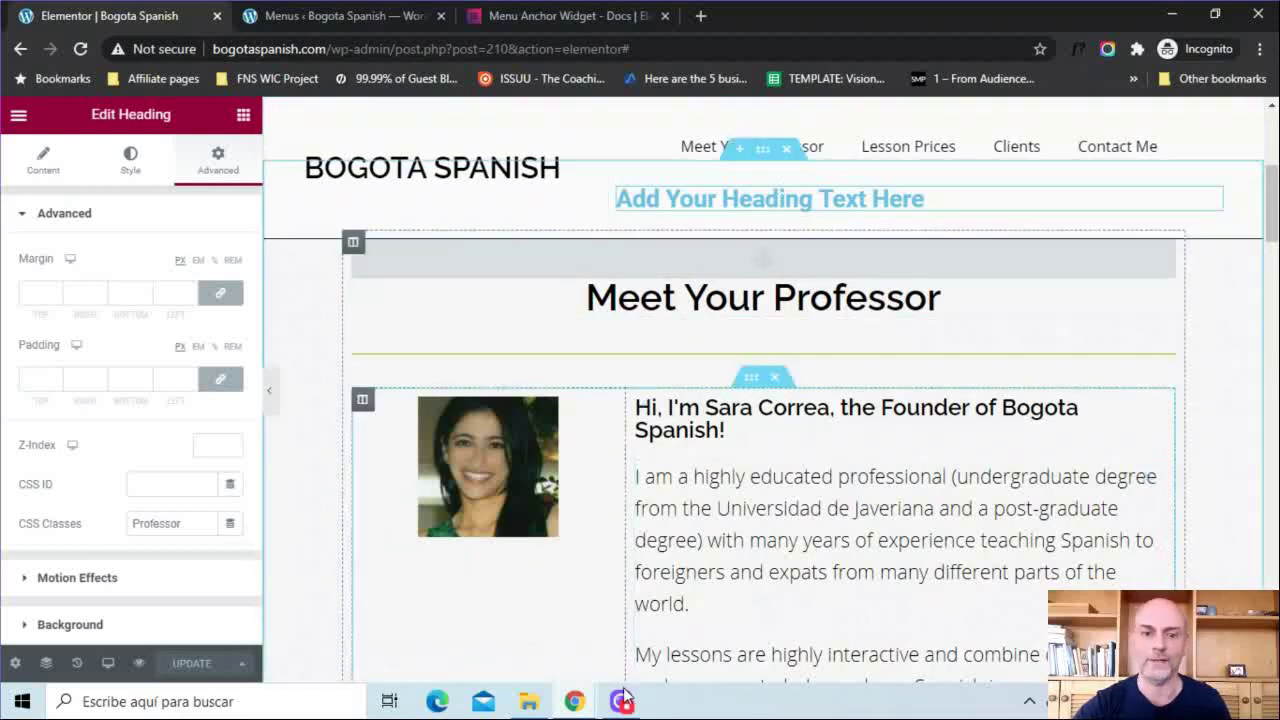
pyautogui.scroll(5, 672, 537)
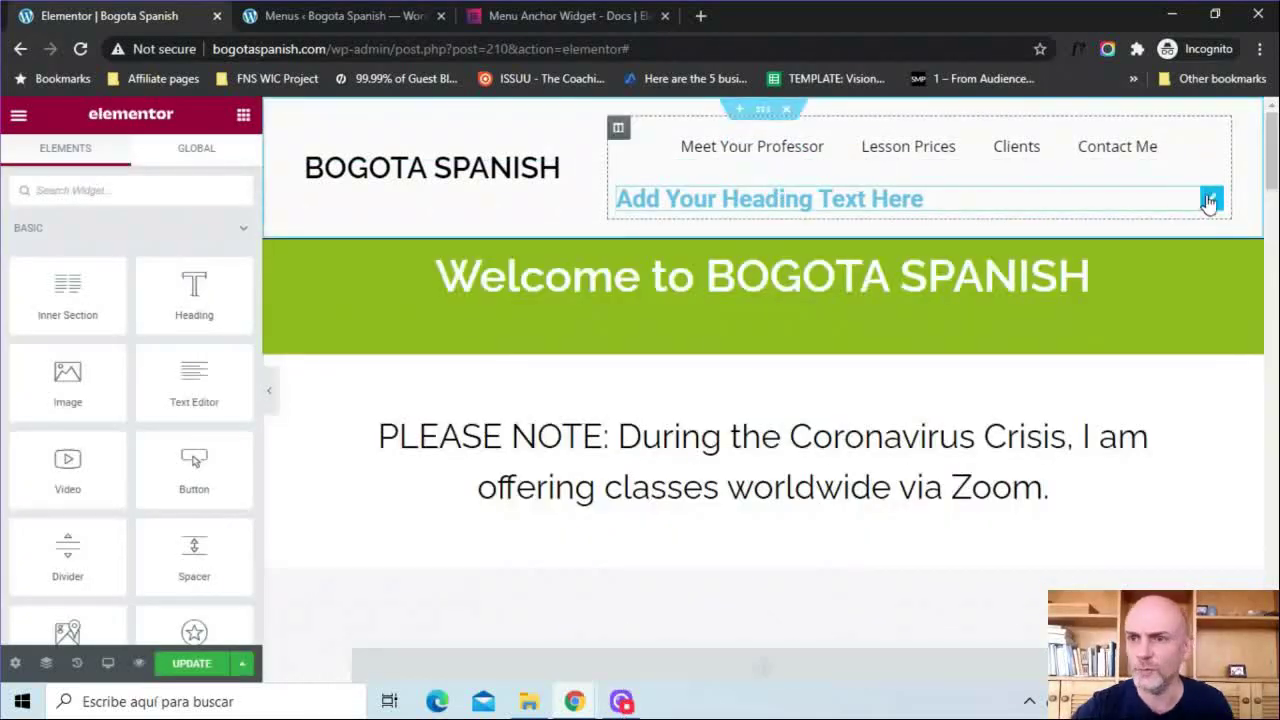
pyautogui.rightClick(1208, 202)
pyautogui.click(1150, 468)
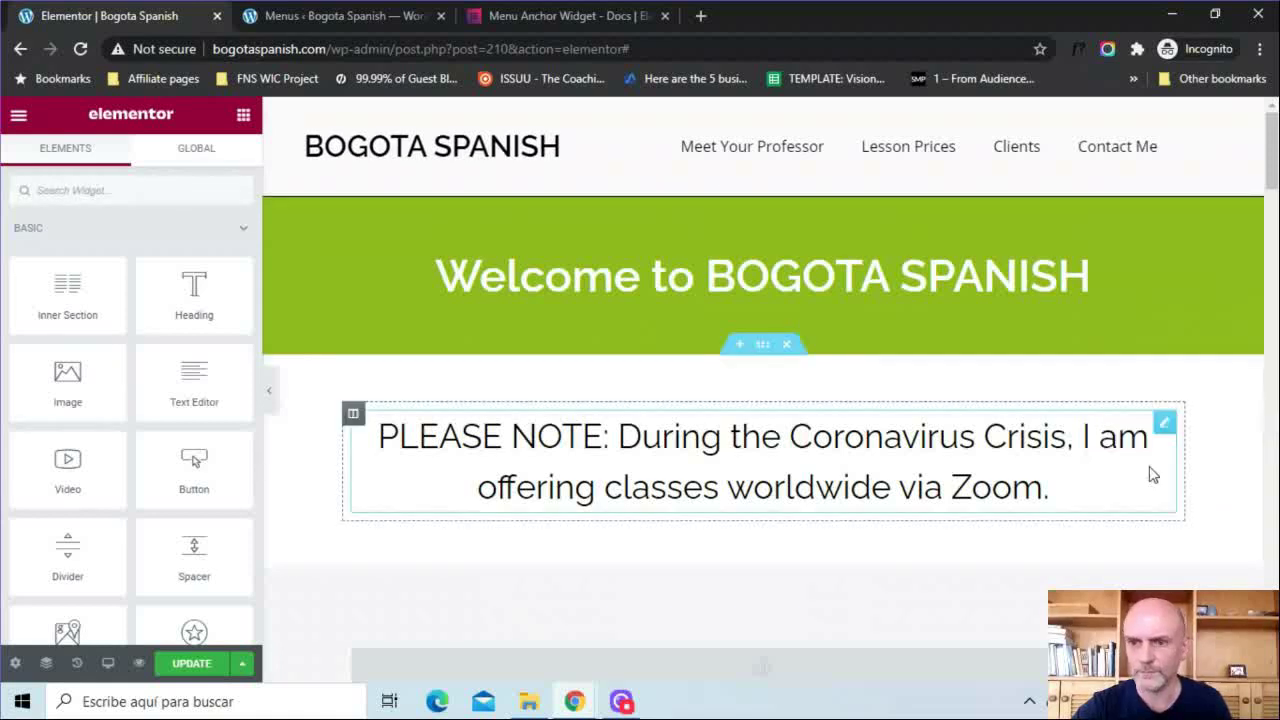
# Compare the Menu Anchor documentation's sticky header offset advice with the anchor placement above Meet Your Professor in Elementor
pyautogui.click(570, 16)
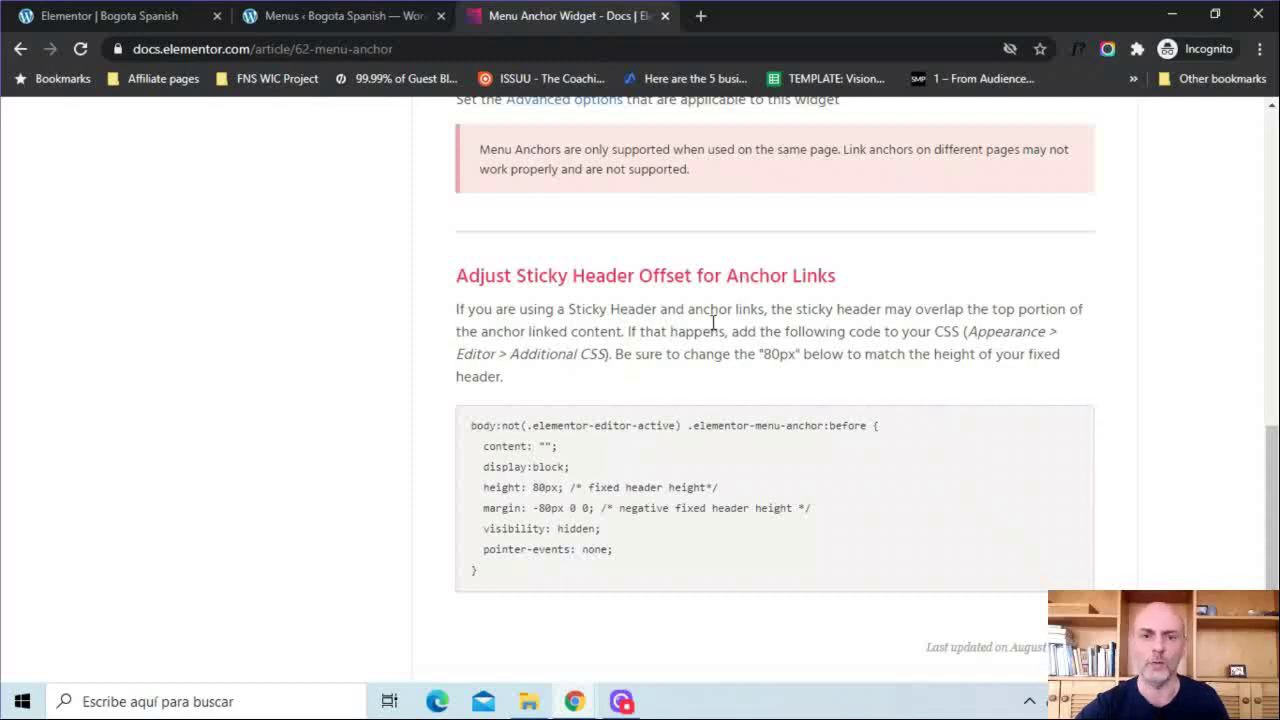
pyautogui.click(126, 14)
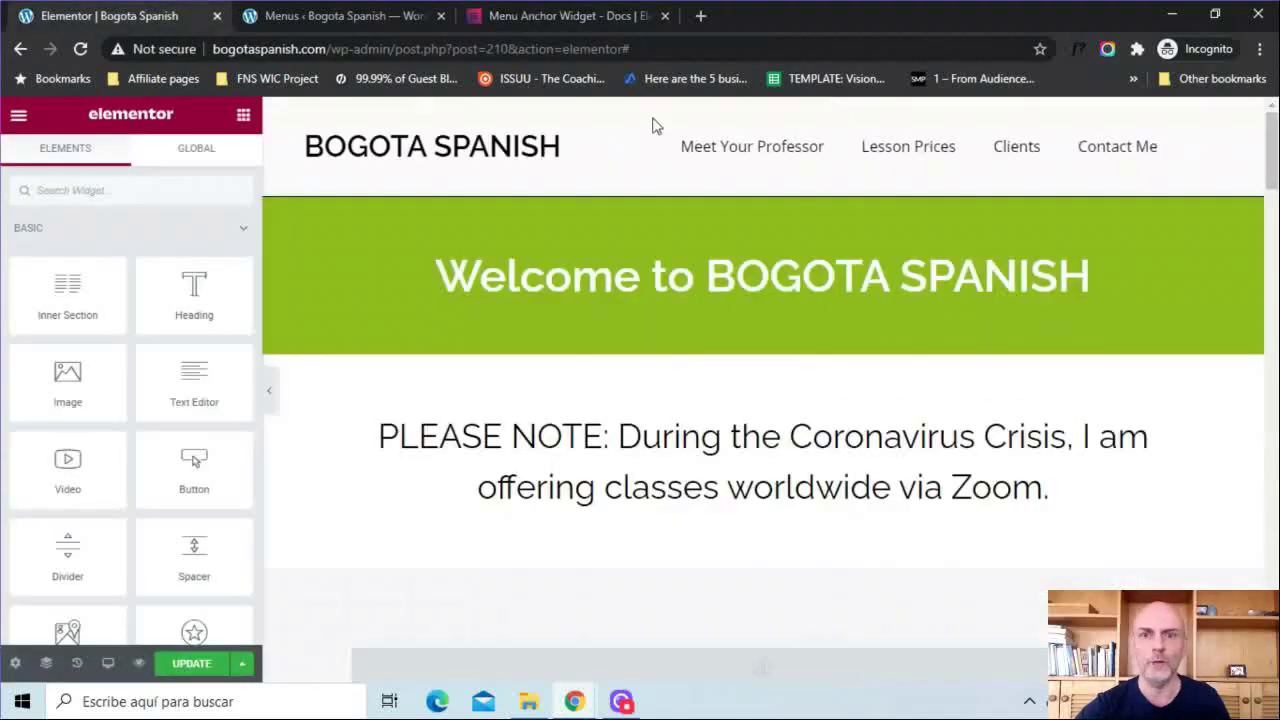
pyautogui.scroll(-5, 1250, 160)
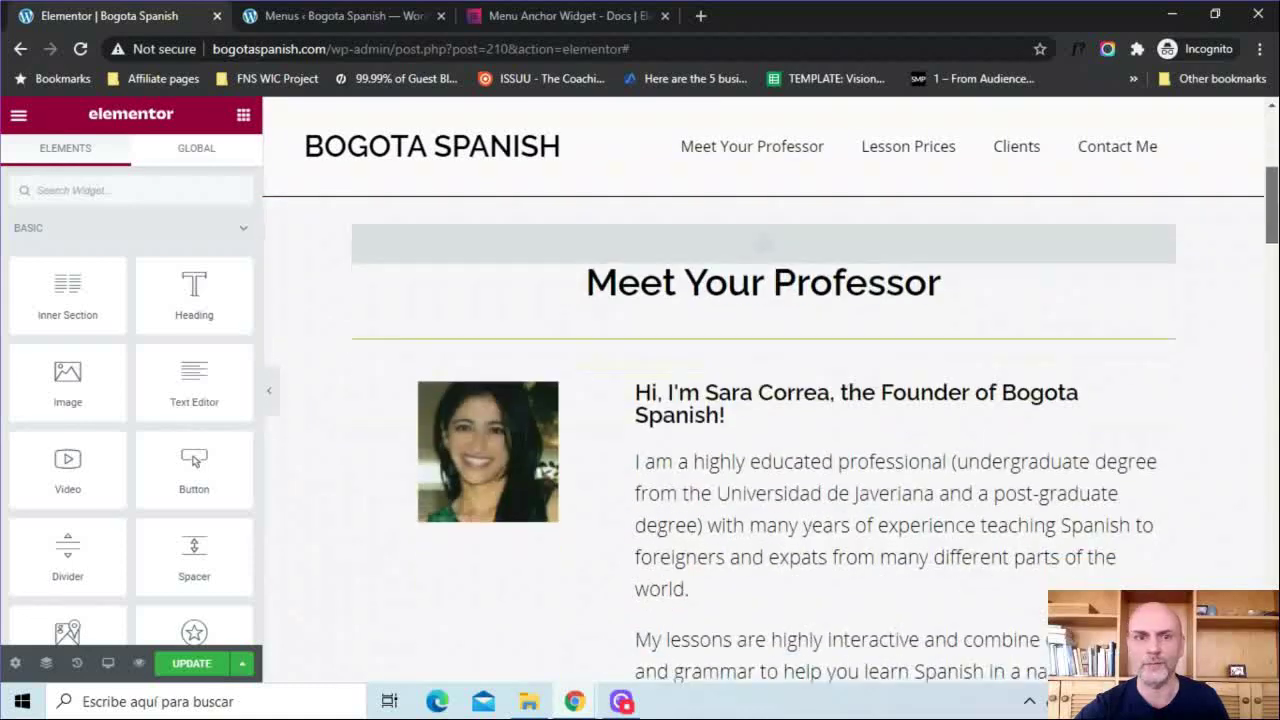
pyautogui.scroll(2, 1085, 375)
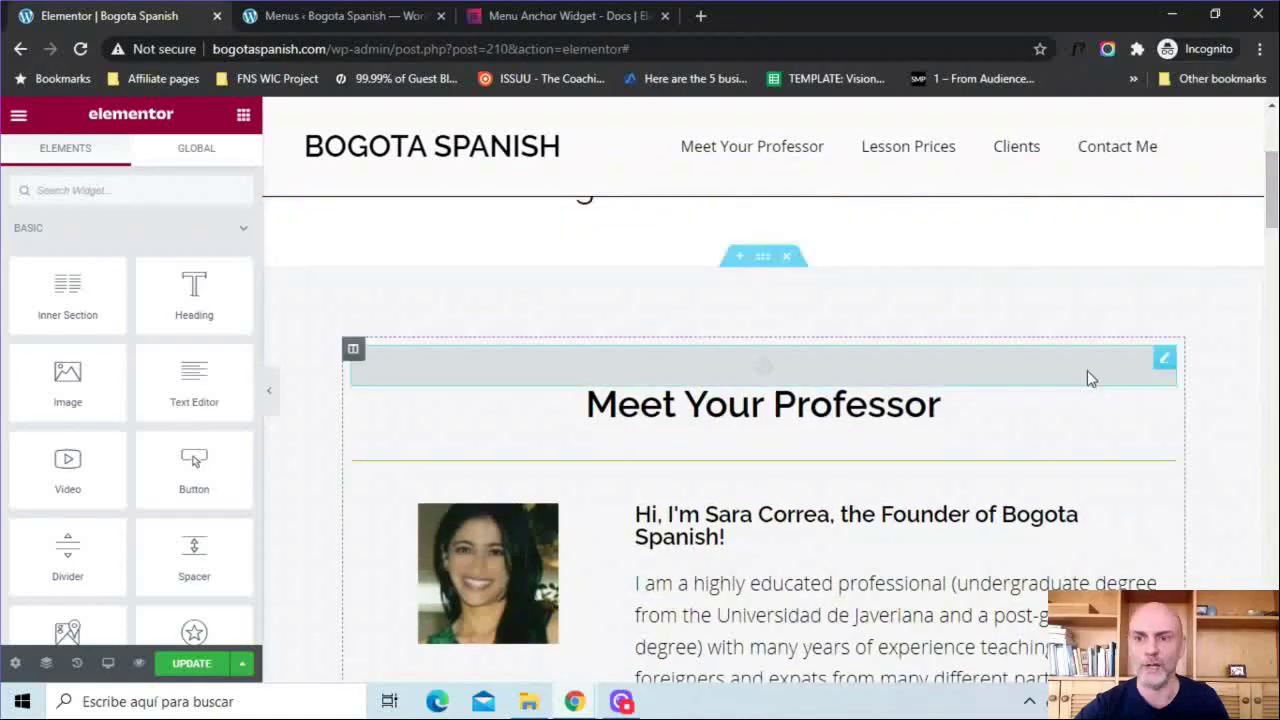
pyautogui.click(566, 12)
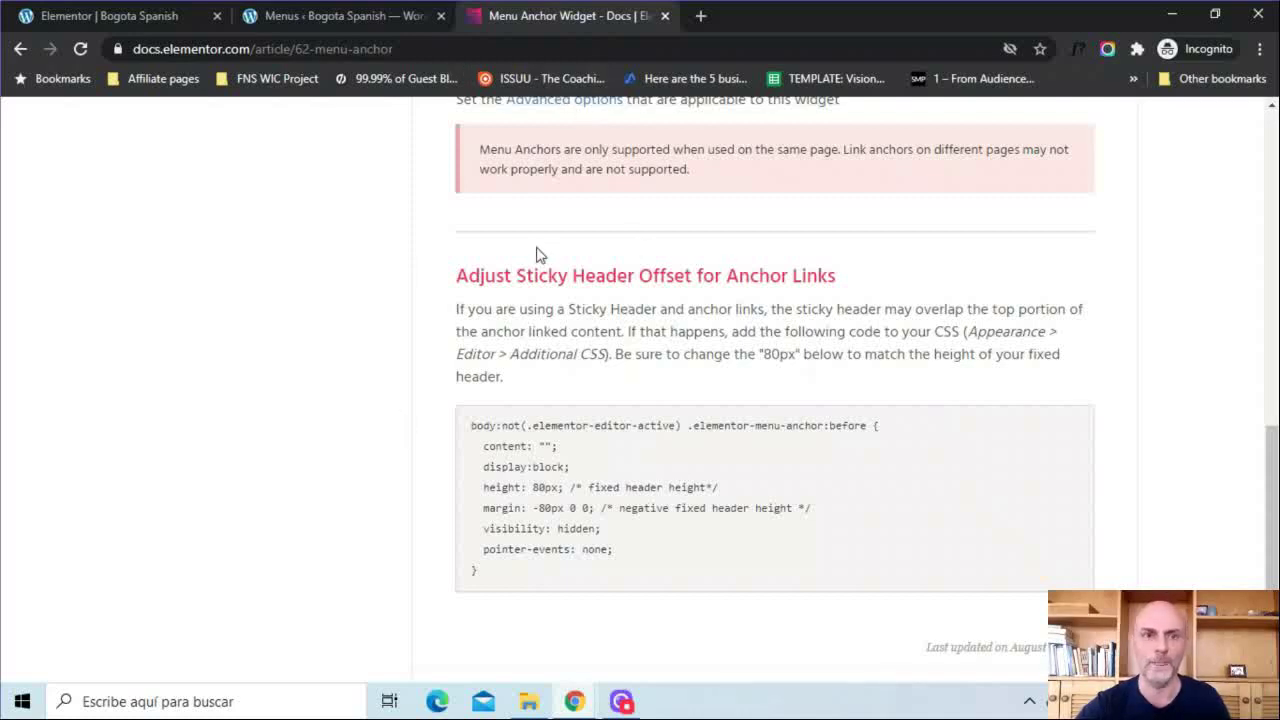
pyautogui.click(120, 15)
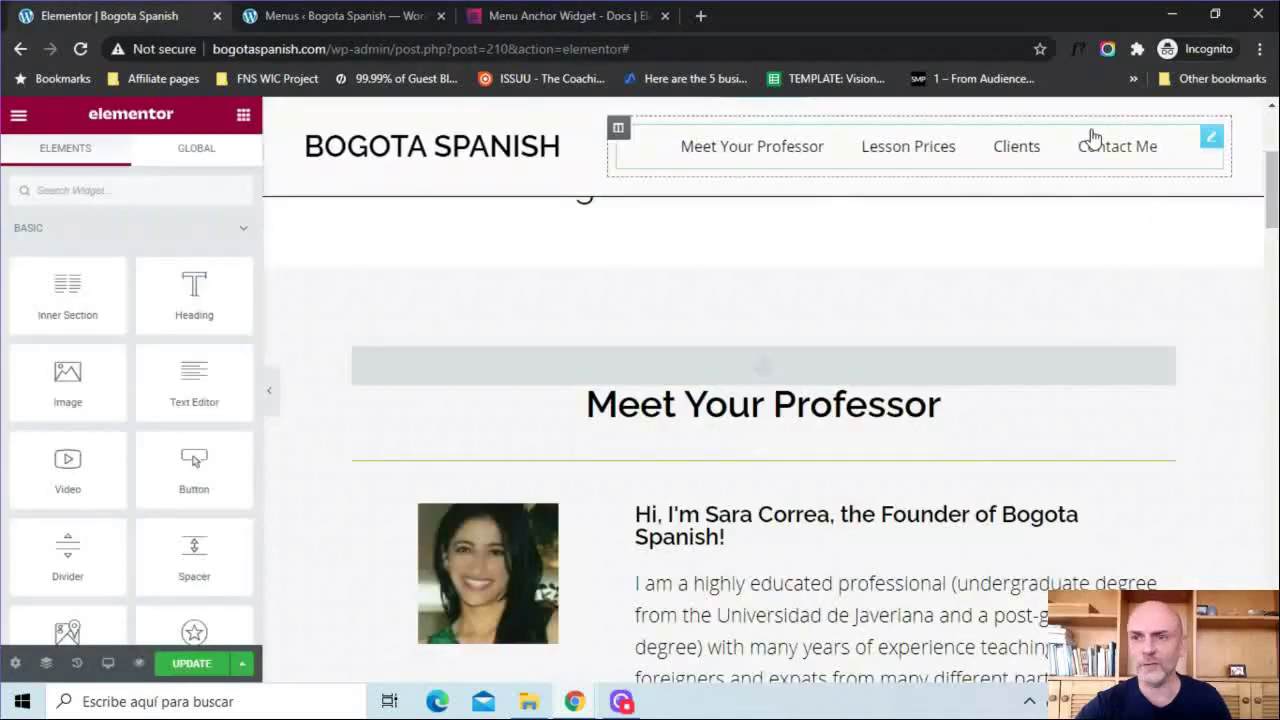
# Preview the page in the Tablet and Mobile responsive views, examining the header in each
pyautogui.moveTo(1273, 203); pyautogui.dragTo(1273, 571)
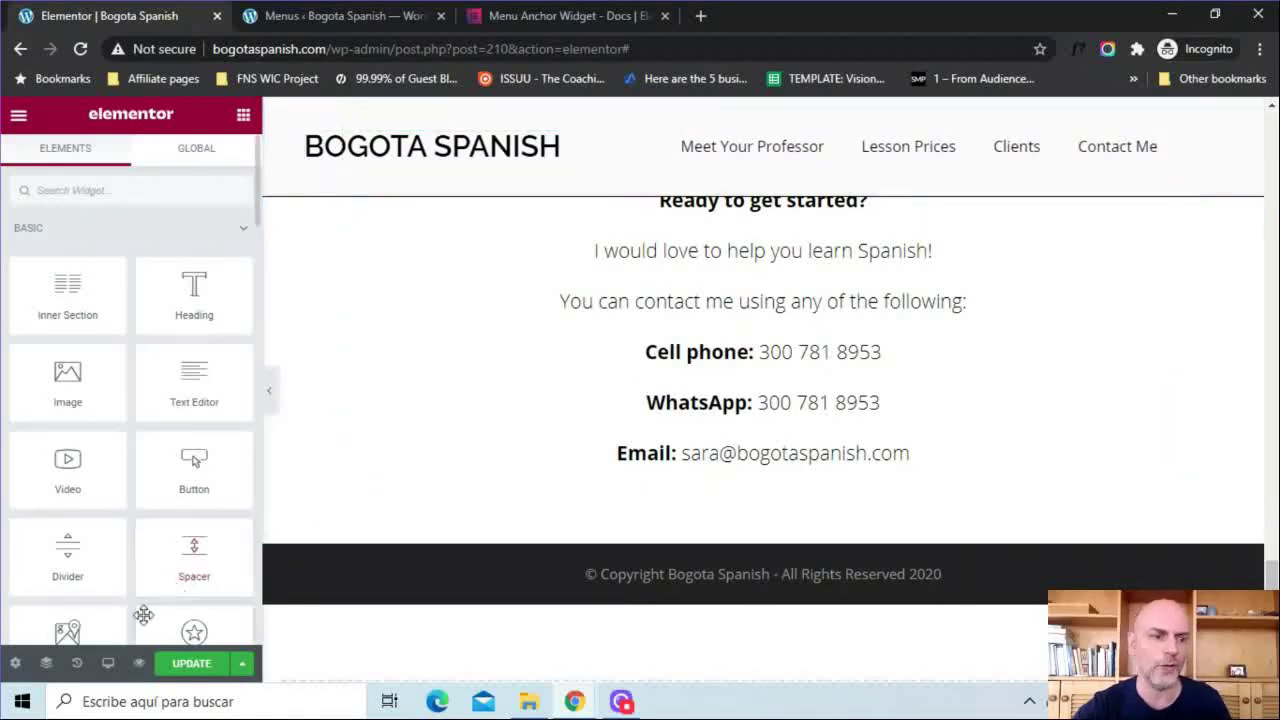
pyautogui.click(108, 665)
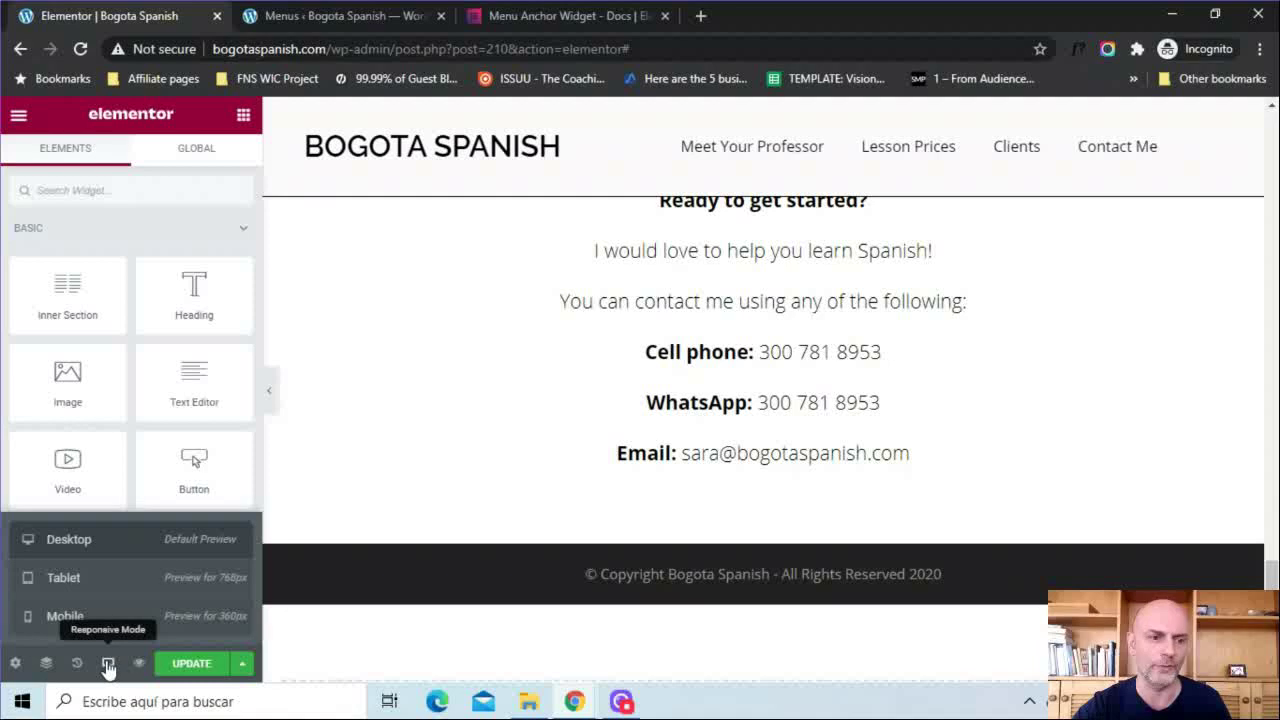
pyautogui.click(77, 582)
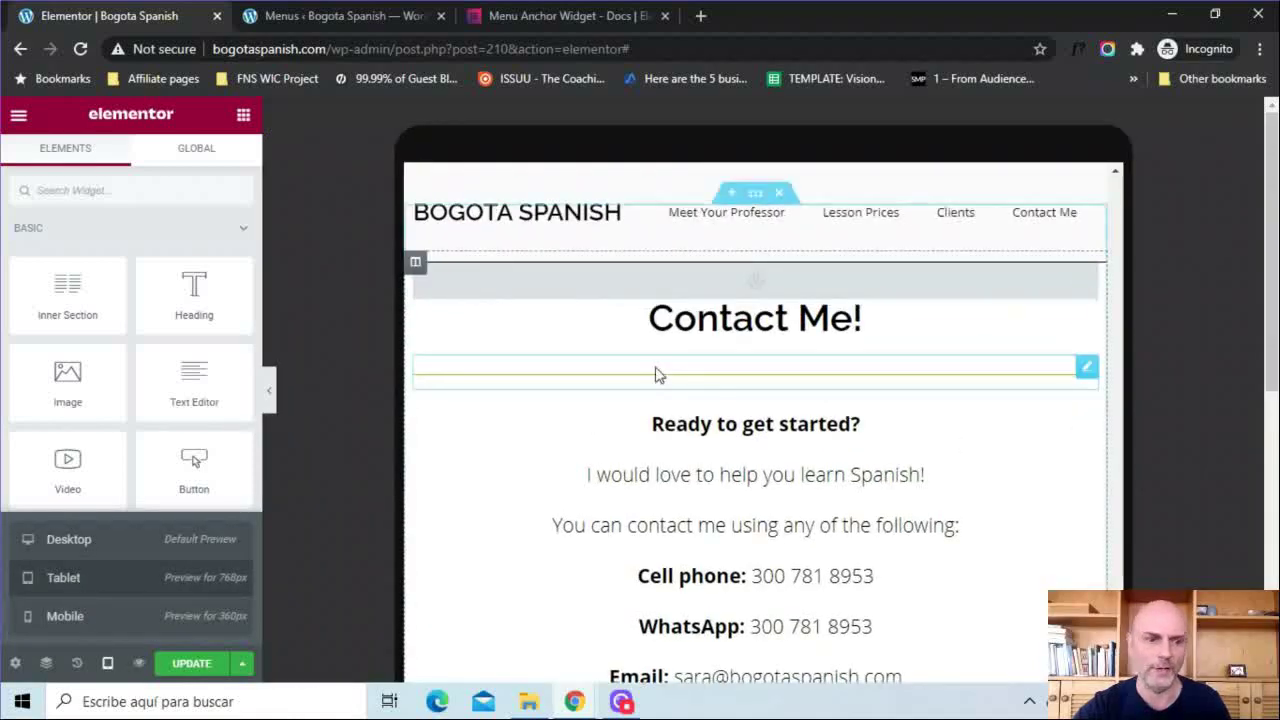
pyautogui.click(66, 617)
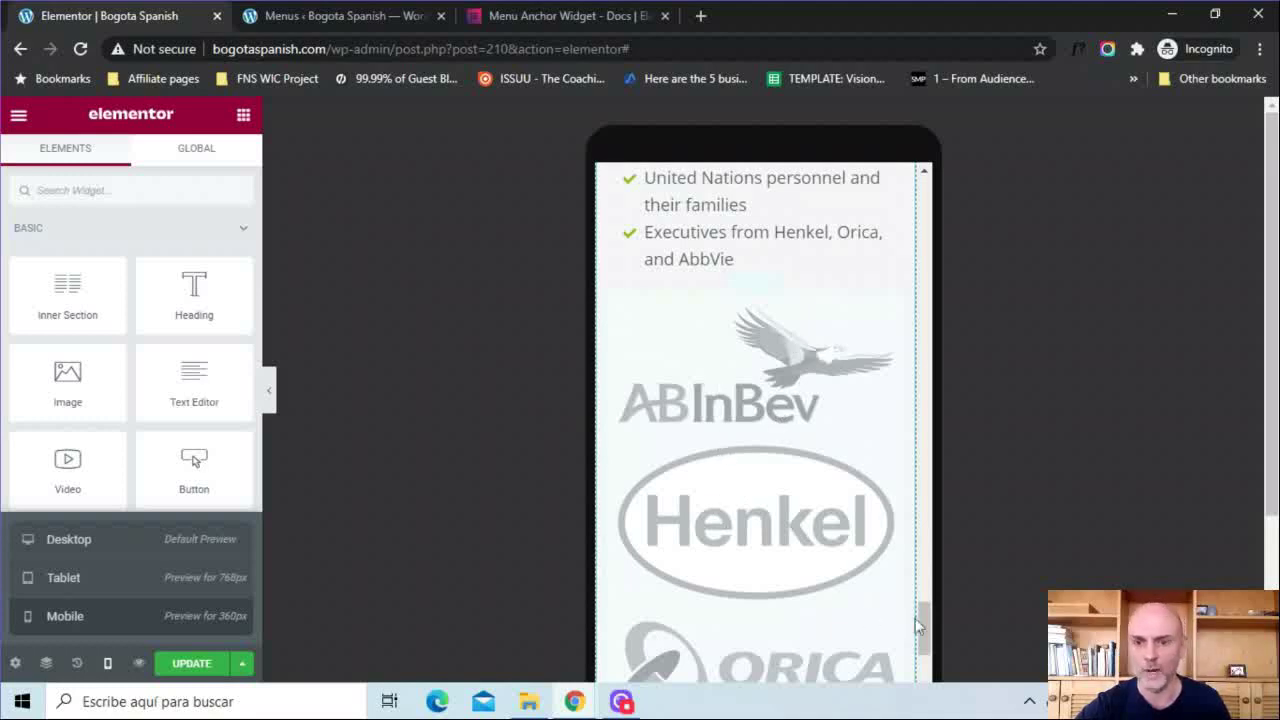
pyautogui.moveTo(926, 630); pyautogui.dragTo(942, 194)
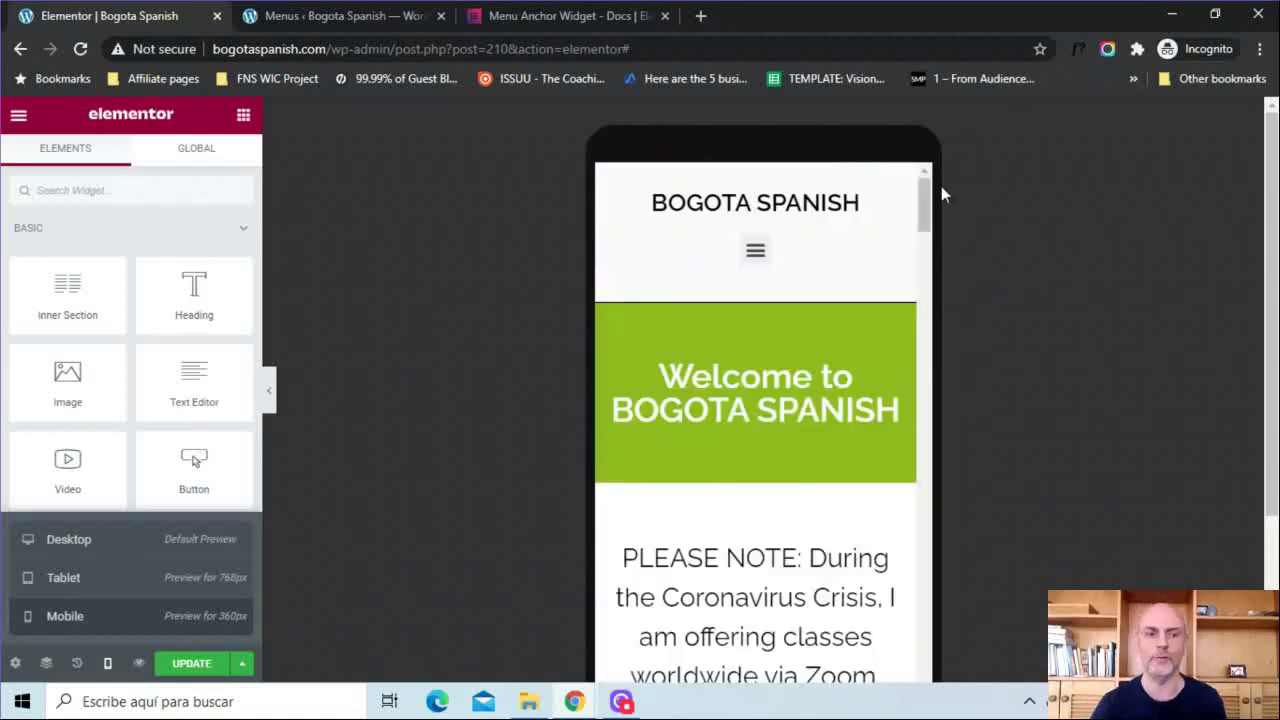